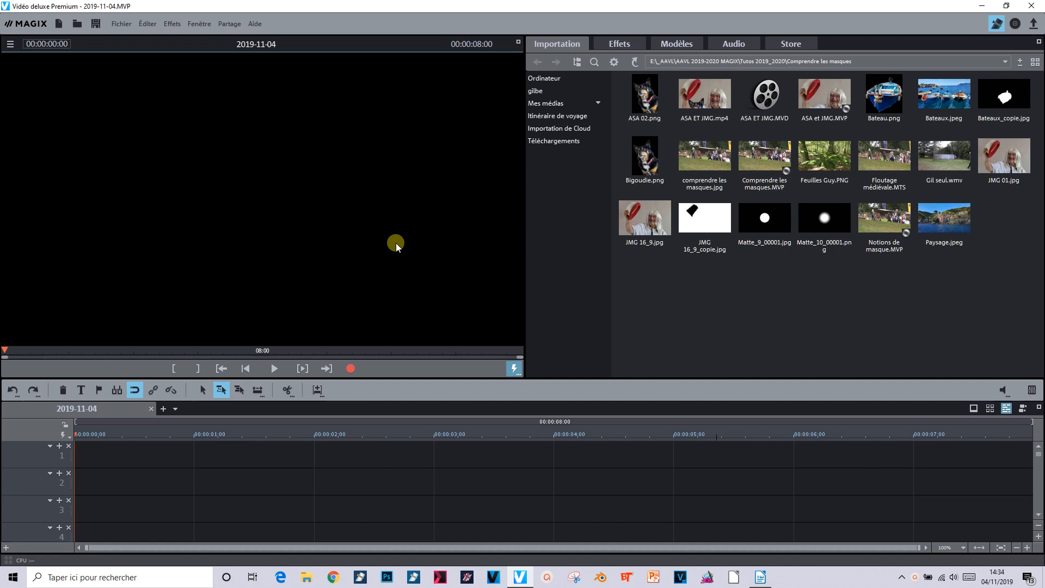
# Insert the Floutage médiévale.MTS clip into the timeline
pyautogui.click(897, 147)
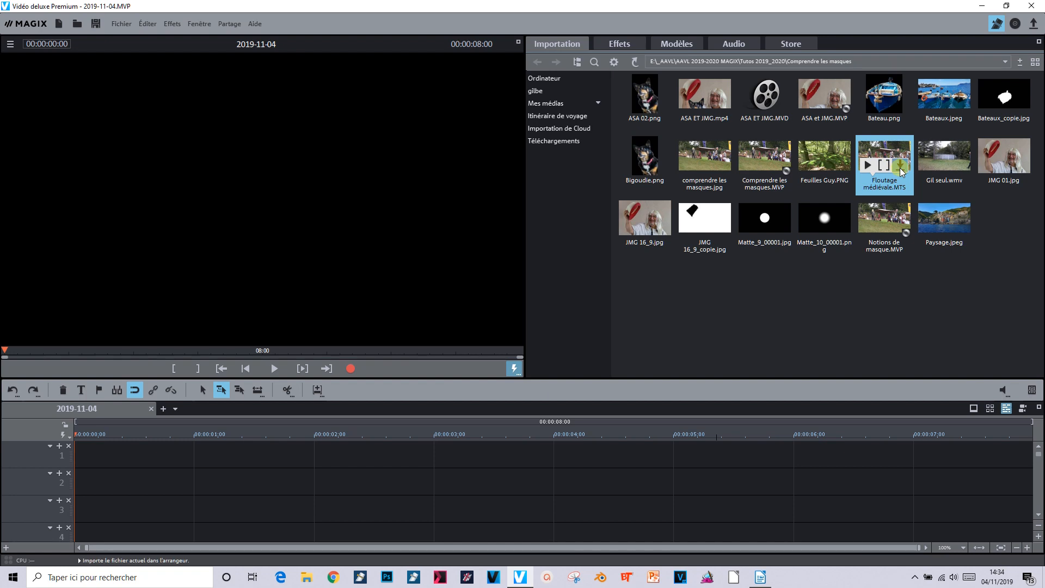
pyautogui.click(901, 165)
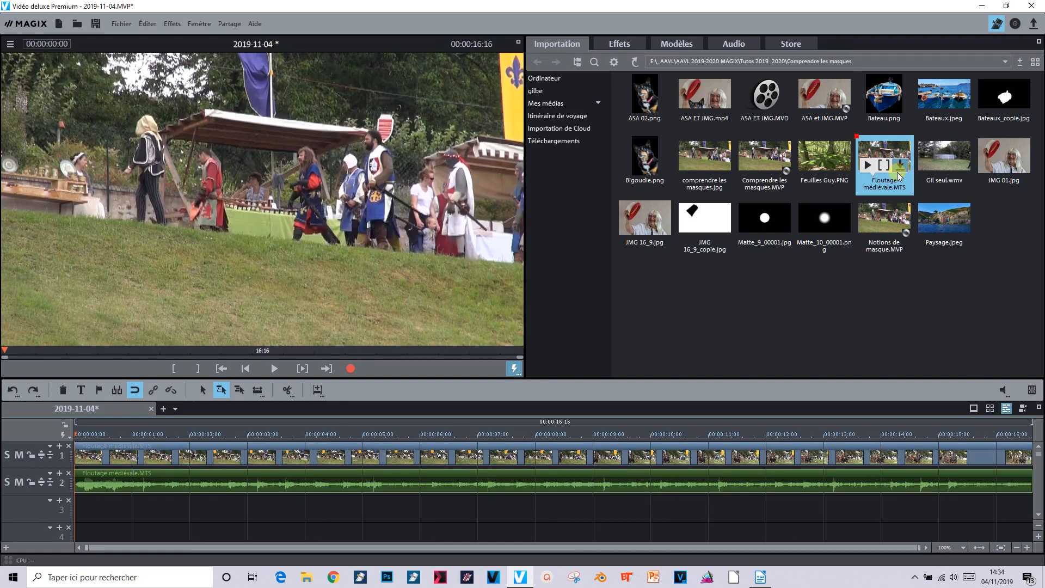
# Select the video clip and apply the Flou gaussien (Gaussian blur) video effect to it
pyautogui.click(415, 513)
pyautogui.click(233, 473)
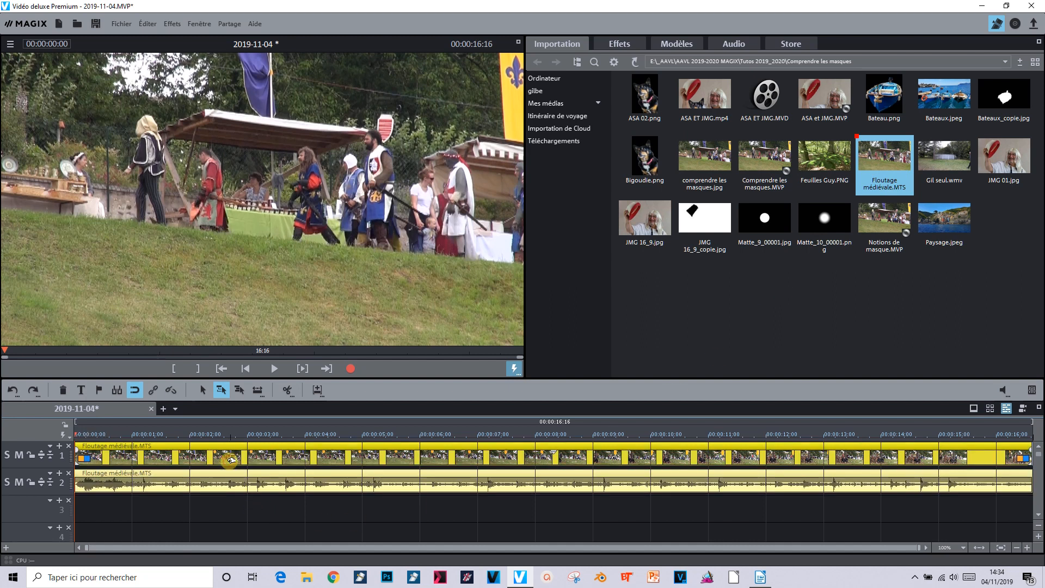
pyautogui.click(610, 47)
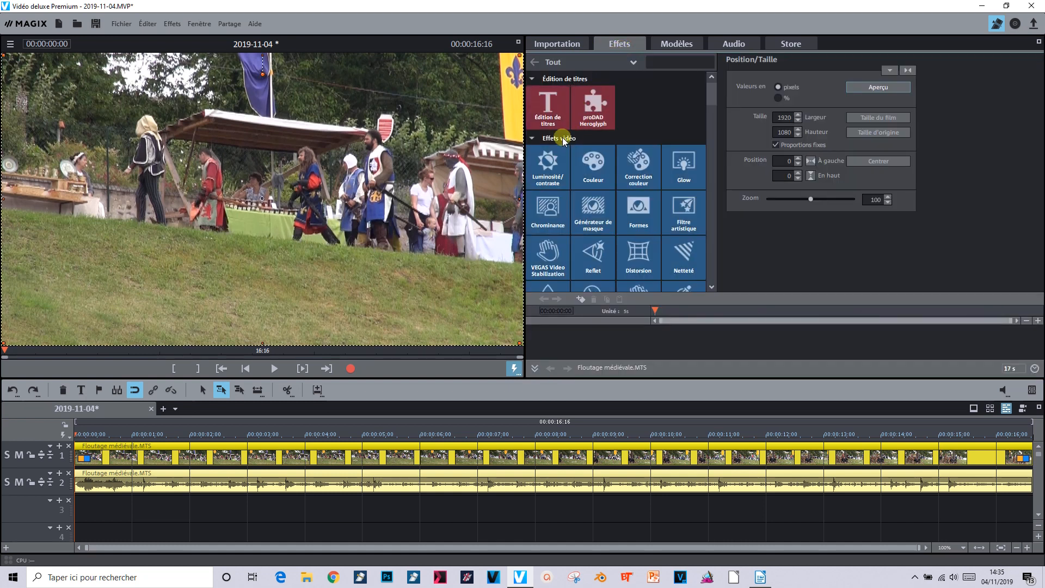
pyautogui.scroll(-1, 567, 228)
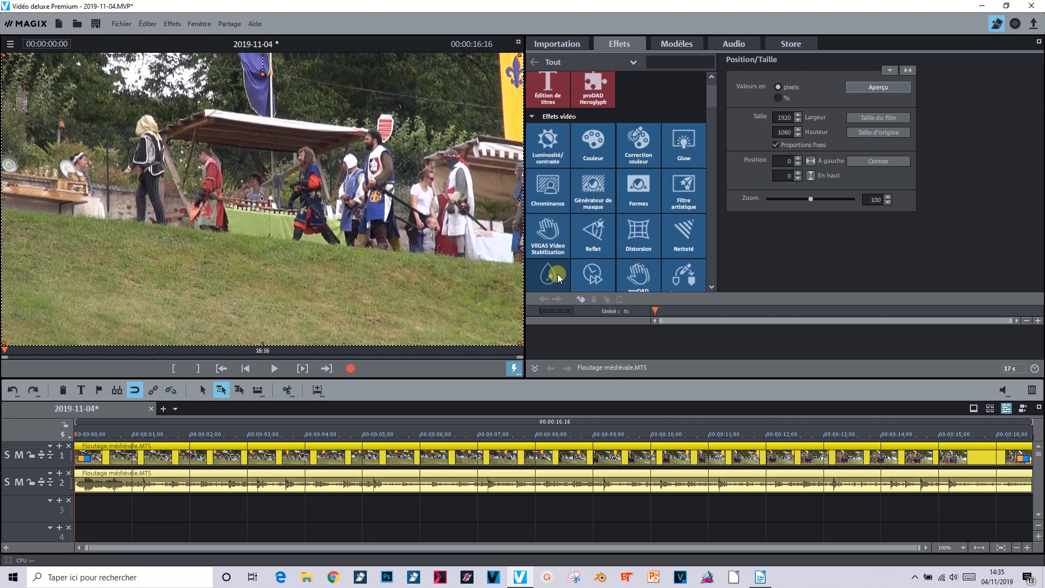
pyautogui.scroll(-1, 558, 278)
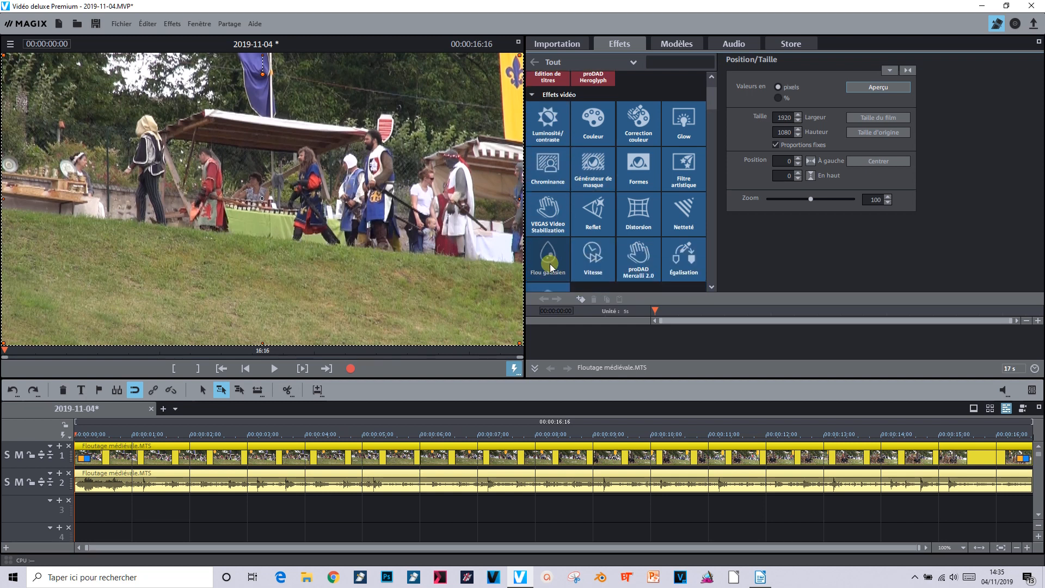
pyautogui.click(550, 265)
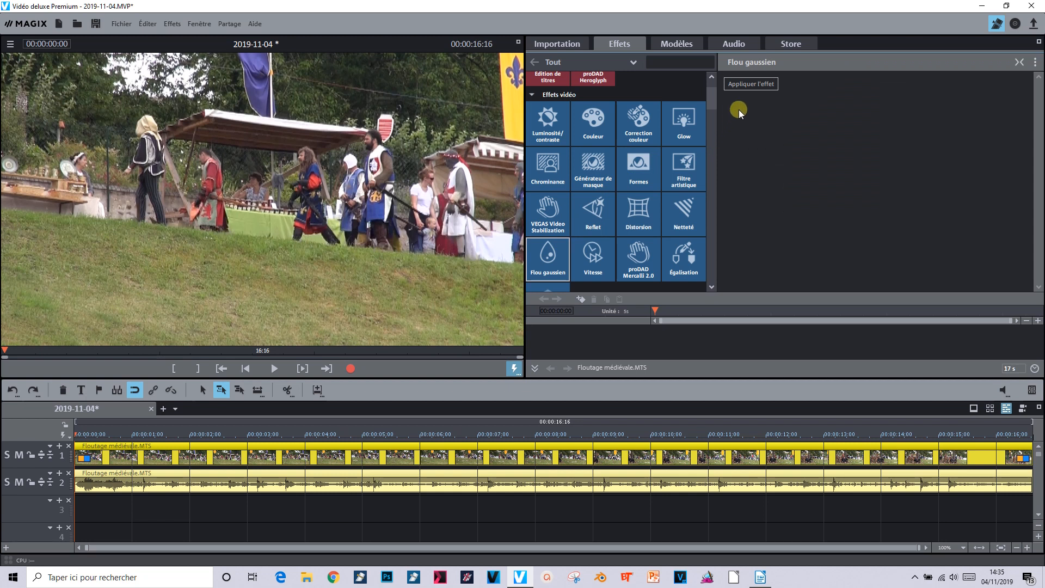
pyautogui.click(752, 85)
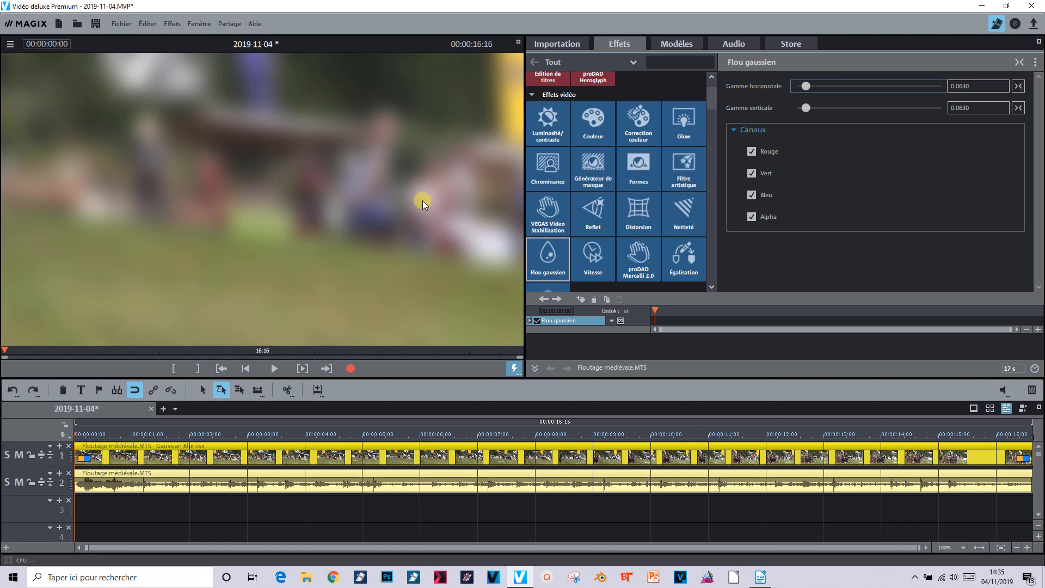
# Set the blur's Gamme horizontale and Gamme verticale both to 0.0300
pyautogui.click(962, 84)
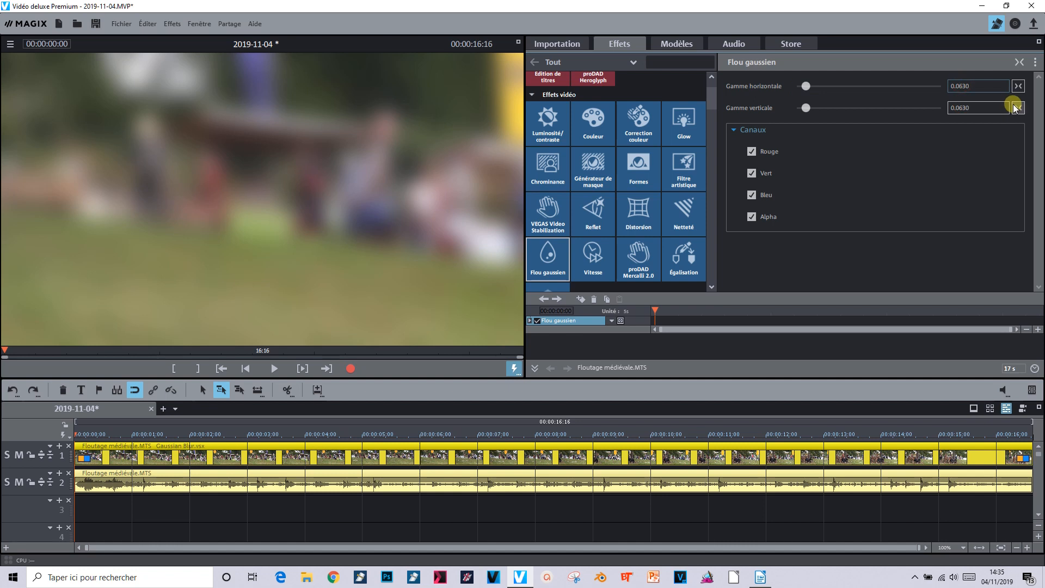
pyautogui.press('BackSpace')
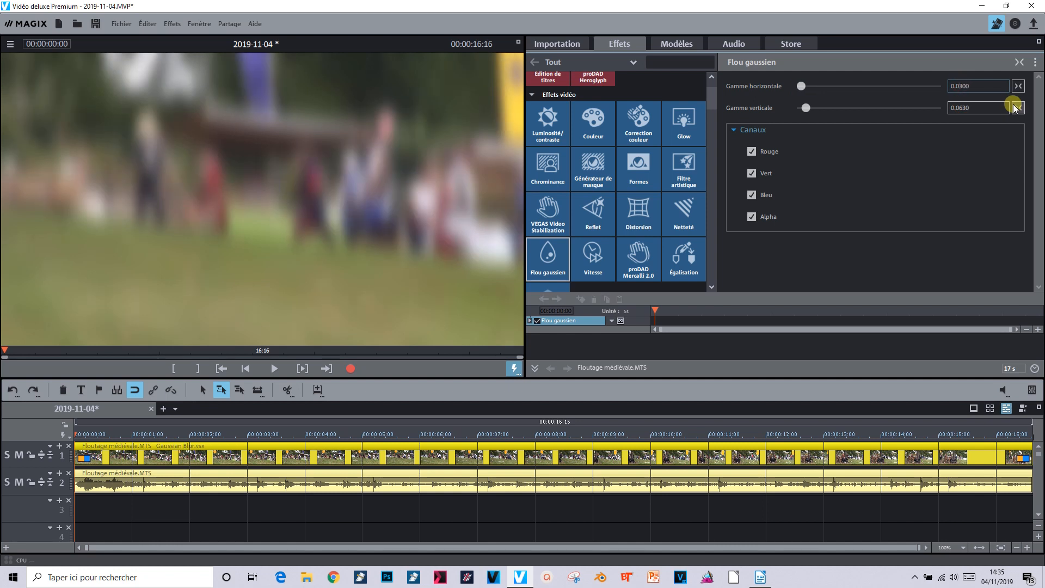
pyautogui.click(960, 107)
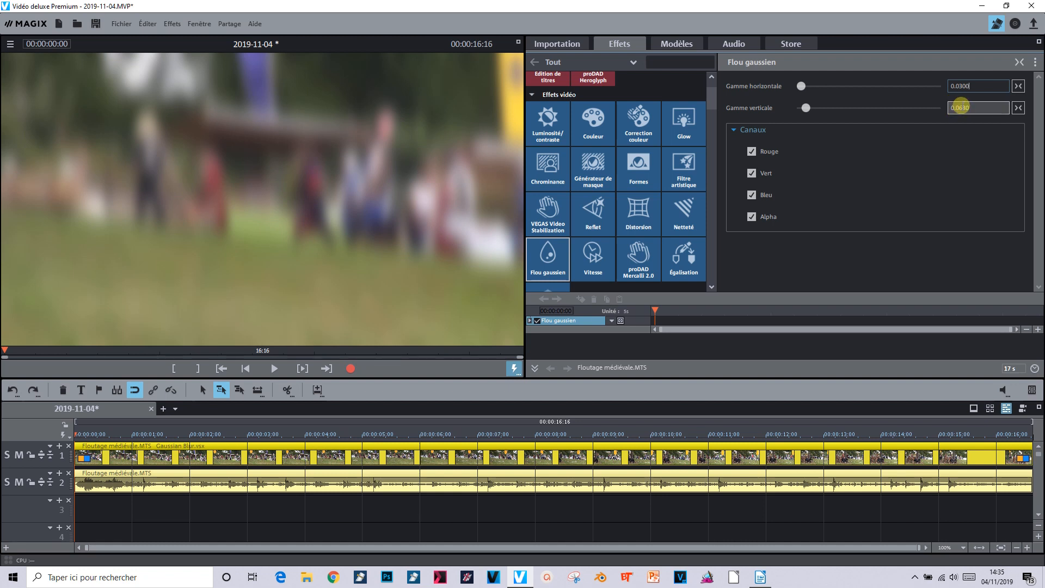
pyautogui.click(959, 108)
pyautogui.press('Delete')
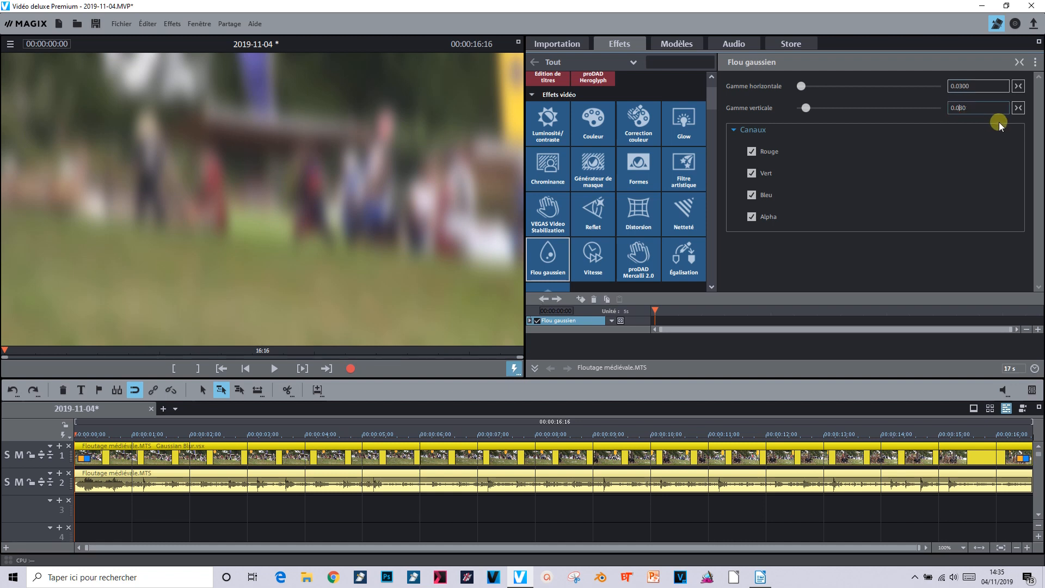
pyautogui.press('Return')
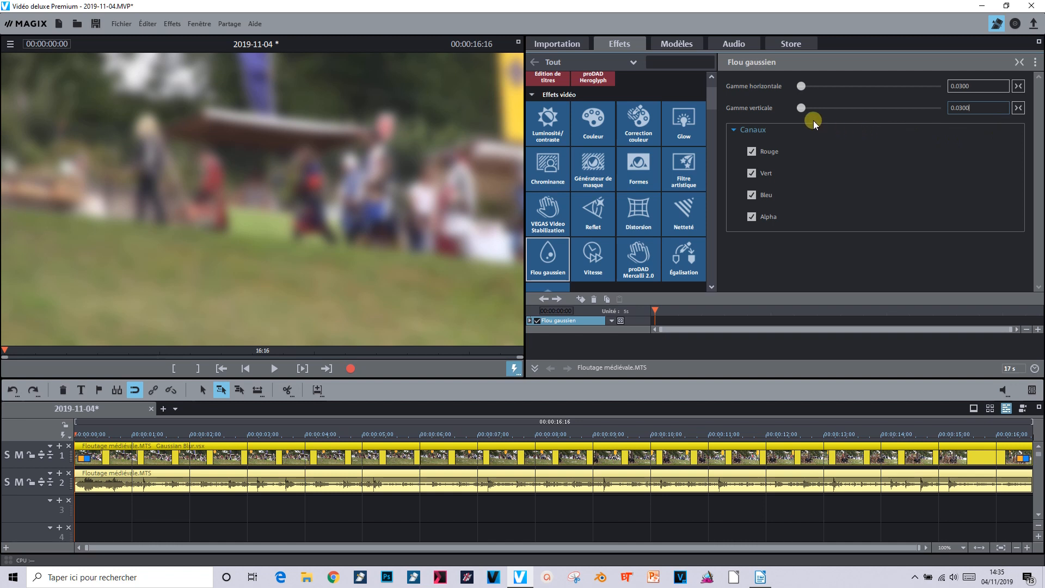
# Try adjusting the vertical blur range with its slider, then re-enter 0.0300
pyautogui.moveTo(802, 109)
pyautogui.mouseDown()
pyautogui.moveTo(825, 110)
pyautogui.moveTo(811, 110)
pyautogui.mouseUp()
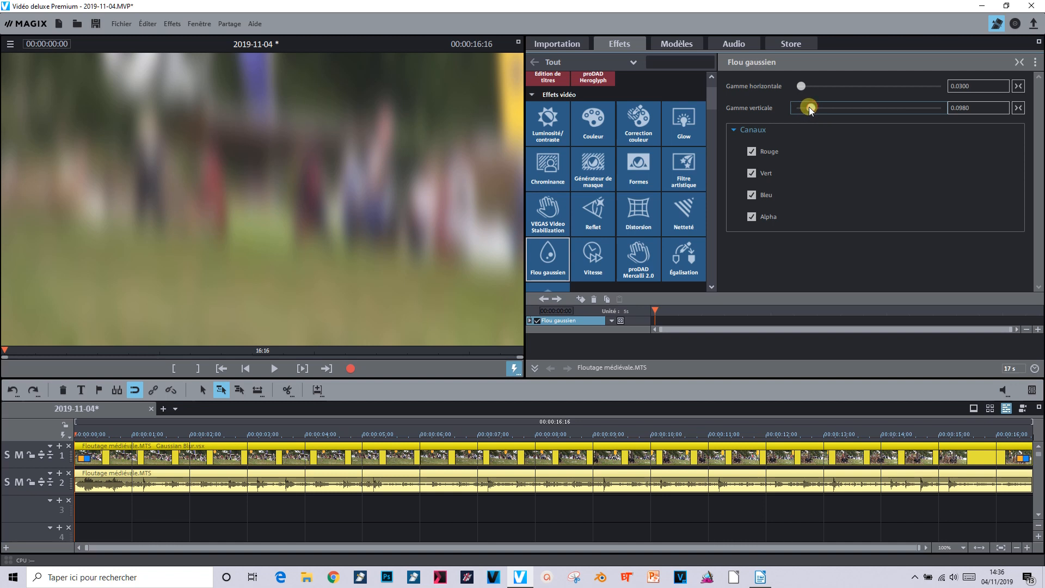
pyautogui.moveTo(810, 109); pyautogui.dragTo(804, 109)
pyautogui.click(959, 107)
pyautogui.write('0.03')
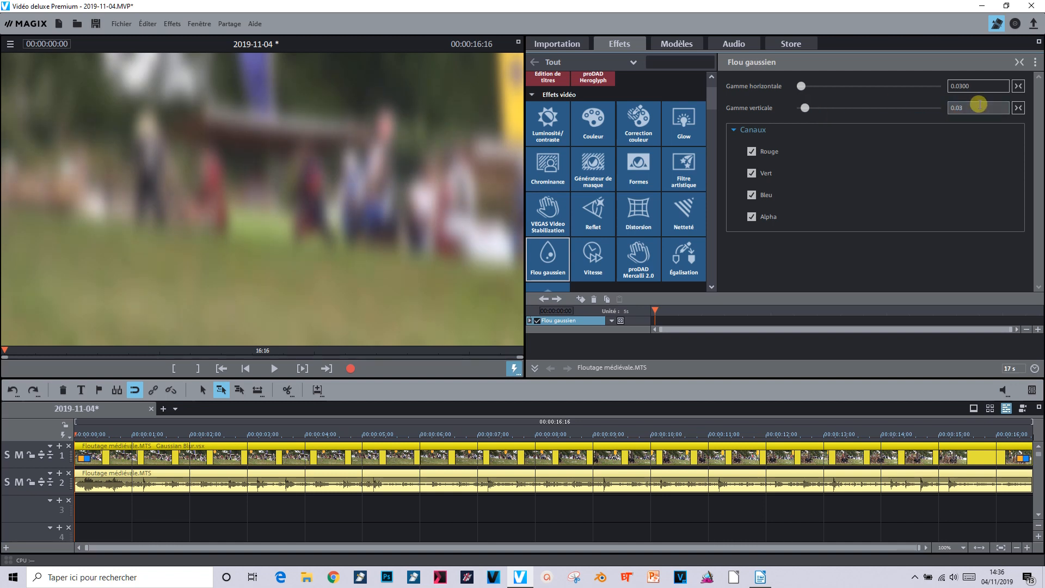
pyautogui.write('00')
pyautogui.press('Return')
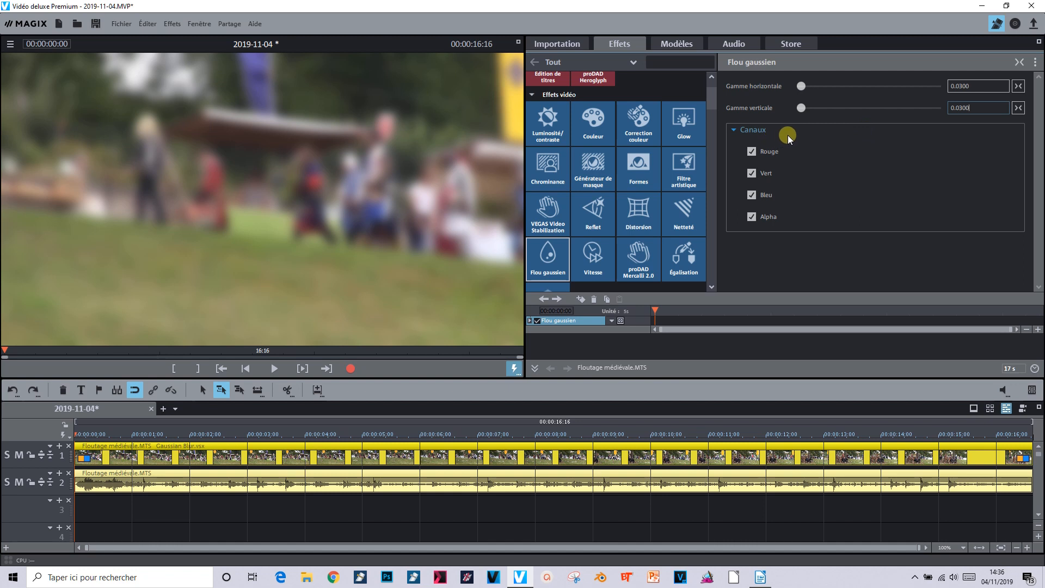
# Load the effect mask Matte_10_00001.png from the HD masks folder for the blur effect
pyautogui.click(1036, 63)
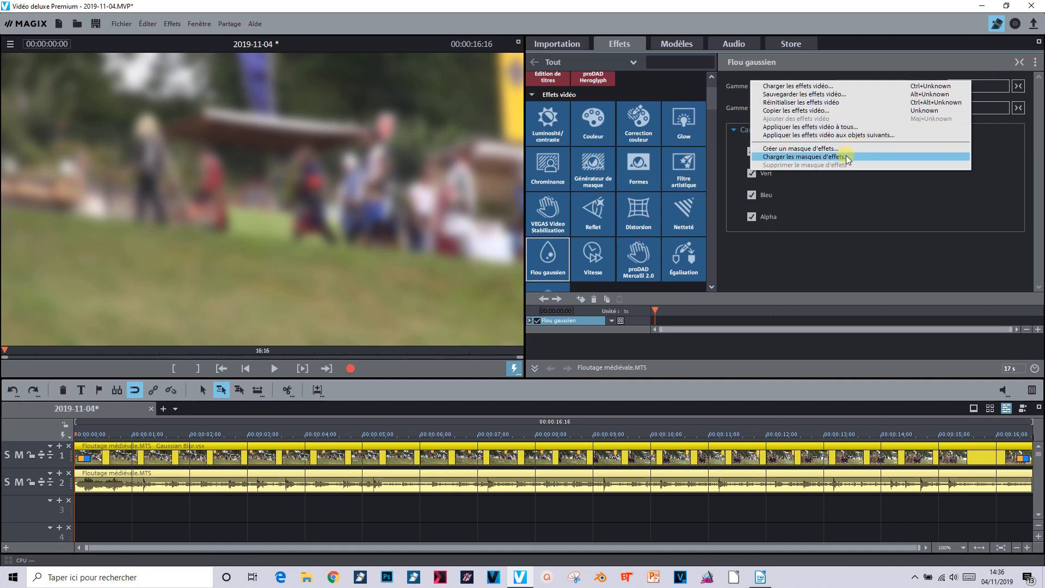
pyautogui.click(883, 156)
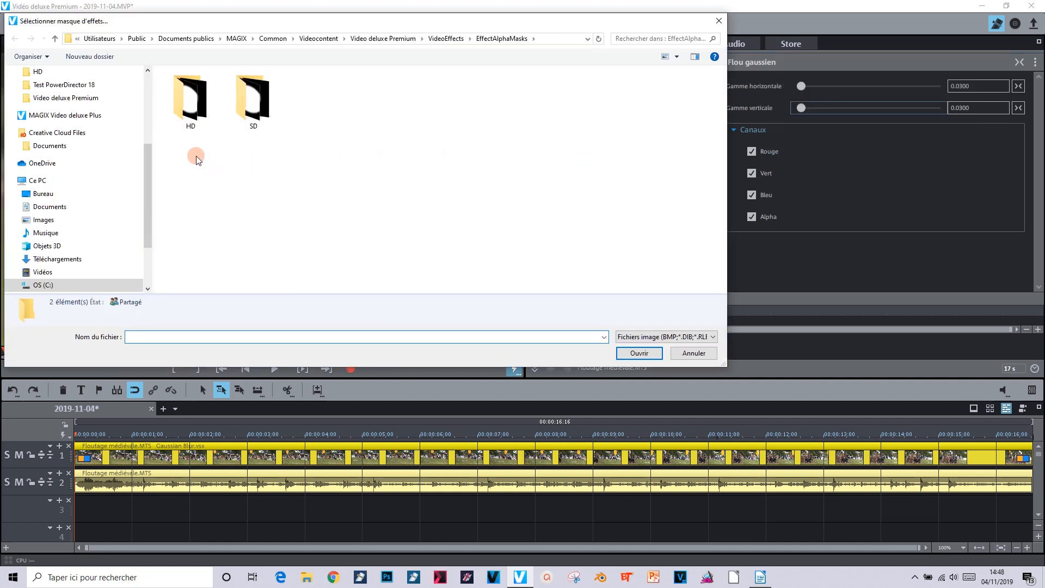
pyautogui.click(190, 108)
pyautogui.doubleClick(189, 111)
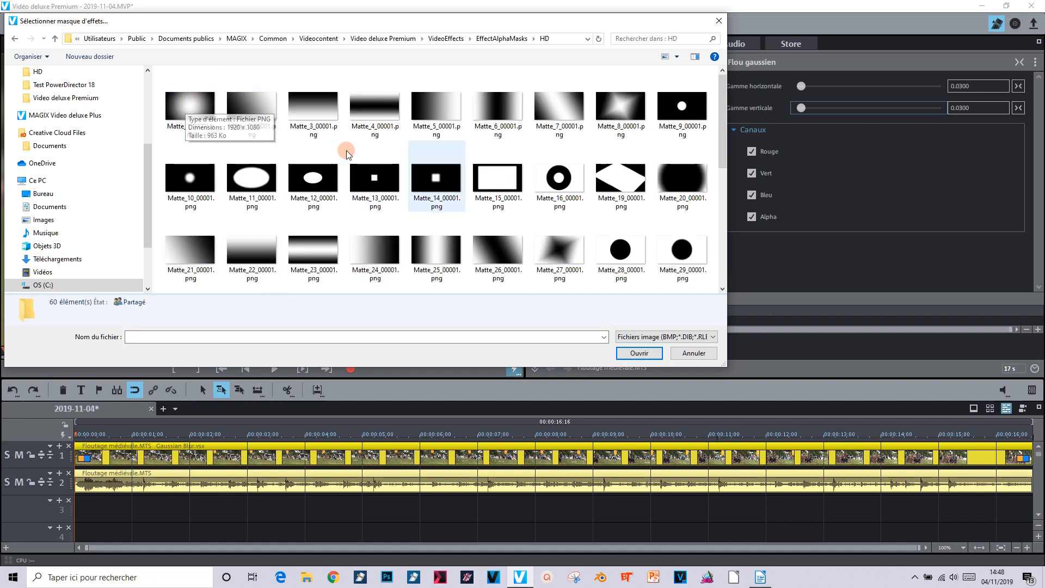
pyautogui.moveTo(726, 112)
pyautogui.mouseDown()
pyautogui.moveTo(724, 234)
pyautogui.moveTo(708, 106)
pyautogui.mouseUp()
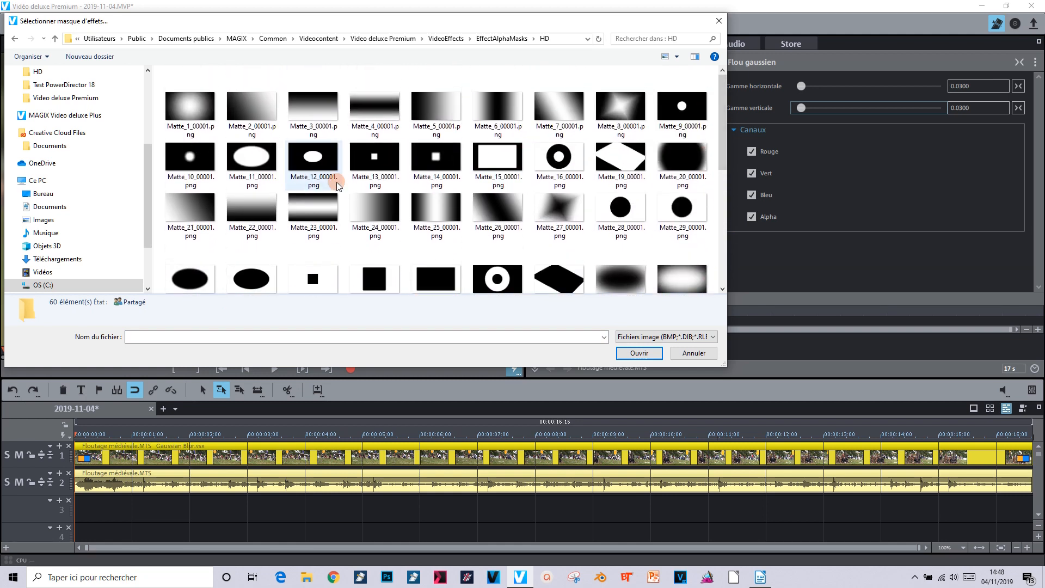
pyautogui.click(195, 154)
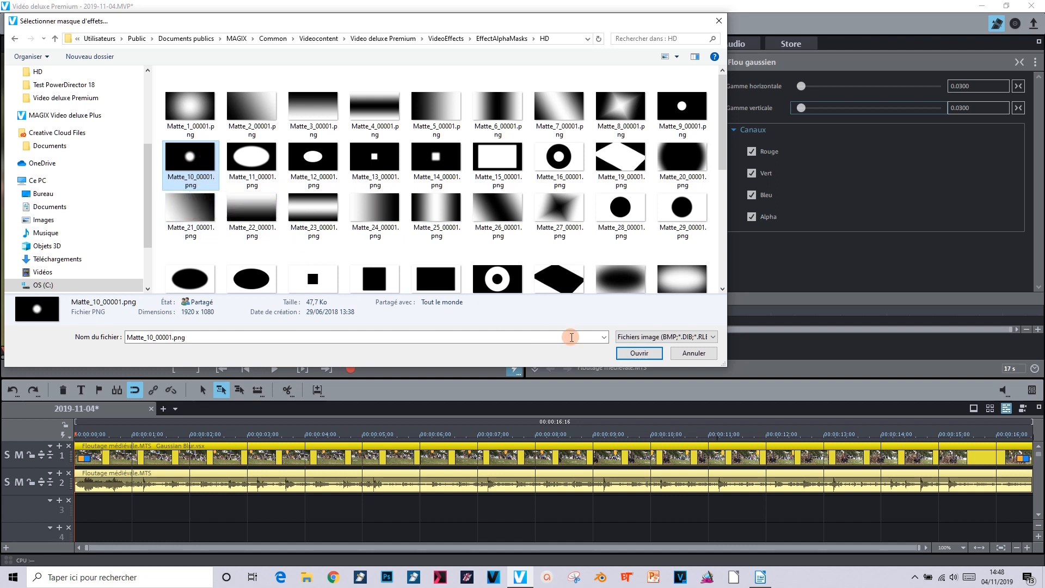
pyautogui.click(639, 354)
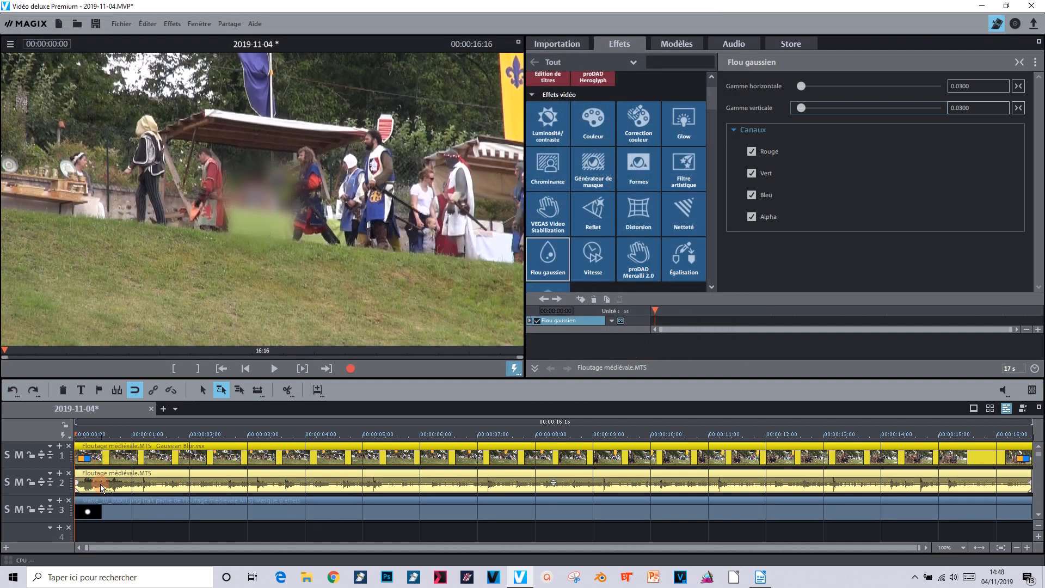
# Position the mask object over the central knight's face and set its zoom to 40
pyautogui.click(129, 504)
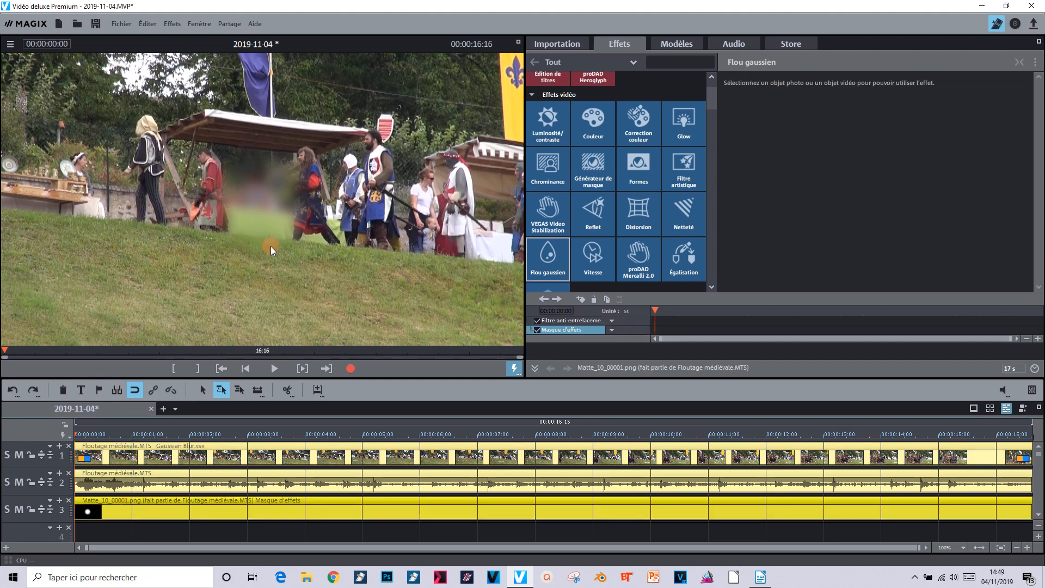
pyautogui.moveTo(709, 93); pyautogui.dragTo(707, 117)
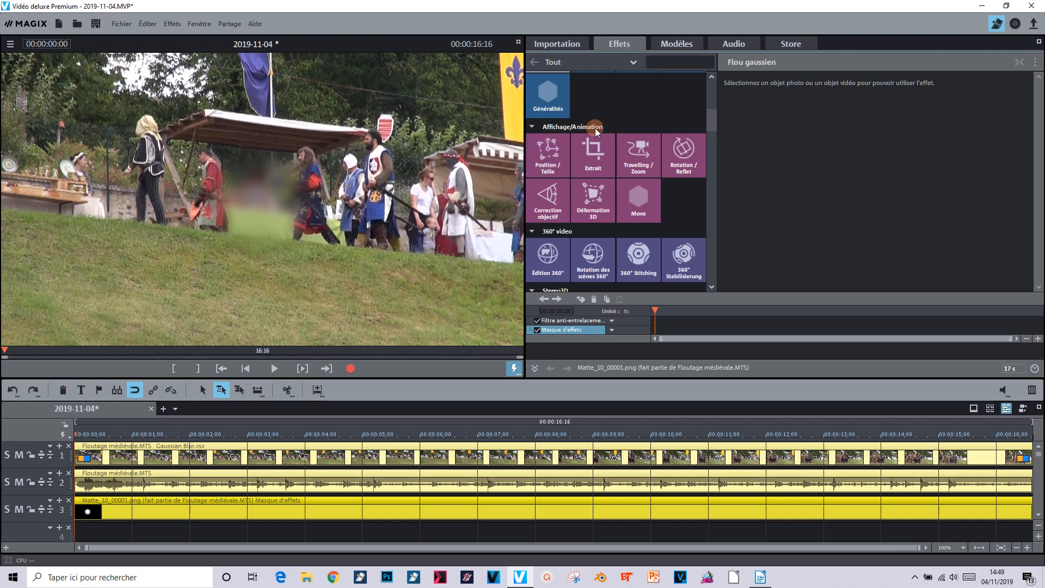
pyautogui.click(552, 151)
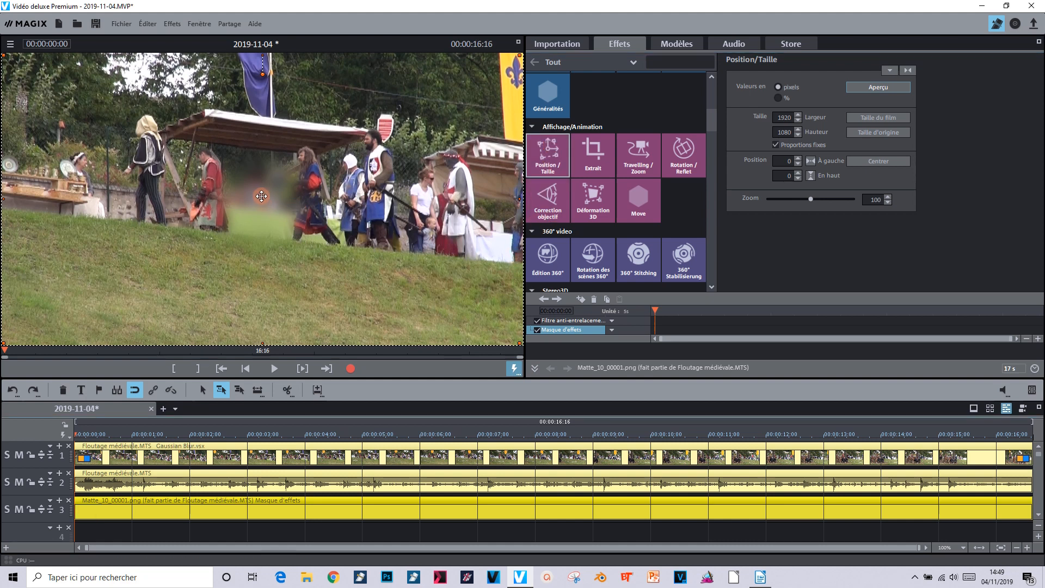
pyautogui.moveTo(261, 196); pyautogui.dragTo(374, 136)
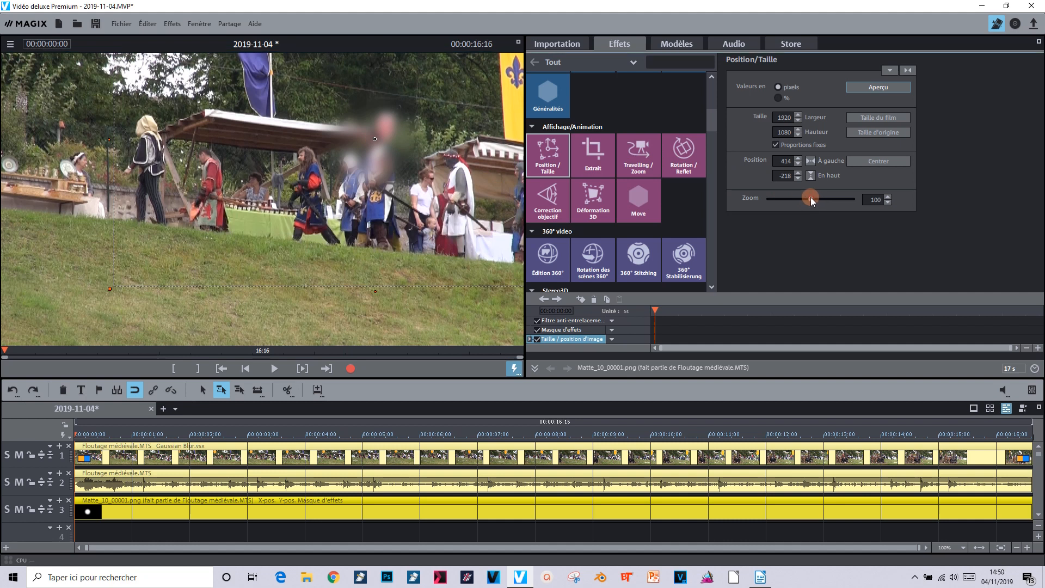
pyautogui.moveTo(807, 197); pyautogui.dragTo(785, 198)
pyautogui.moveTo(377, 140); pyautogui.dragTo(371, 138)
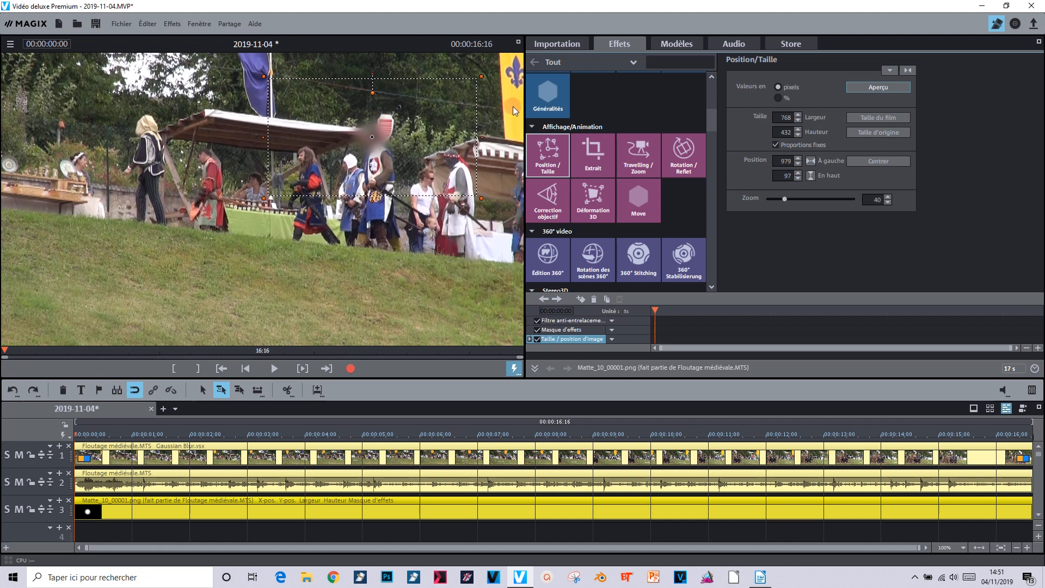
pyautogui.click(454, 423)
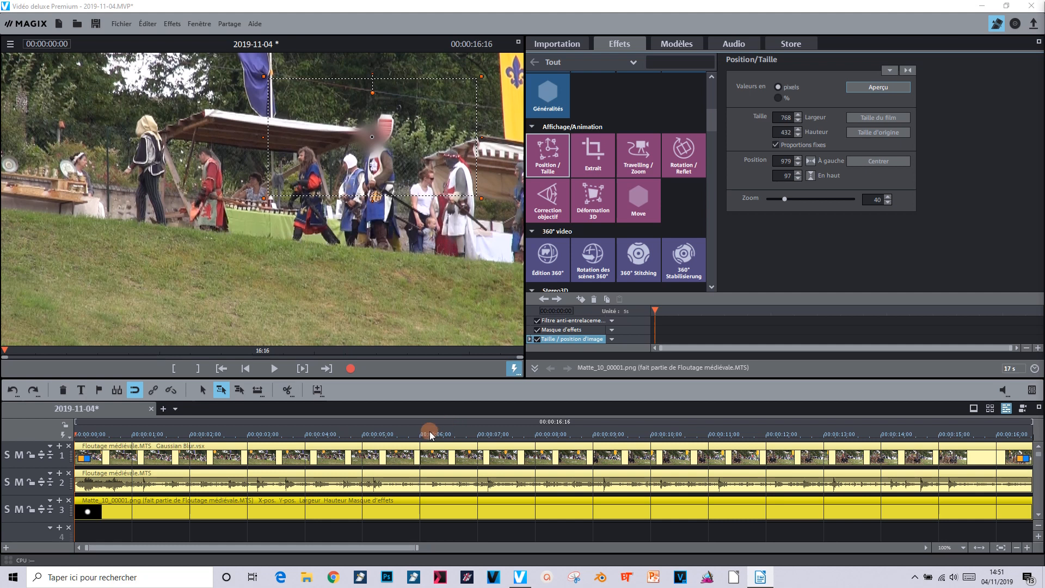
pyautogui.click(287, 508)
pyautogui.click(81, 503)
pyautogui.hotkey('ctrl', 'z')
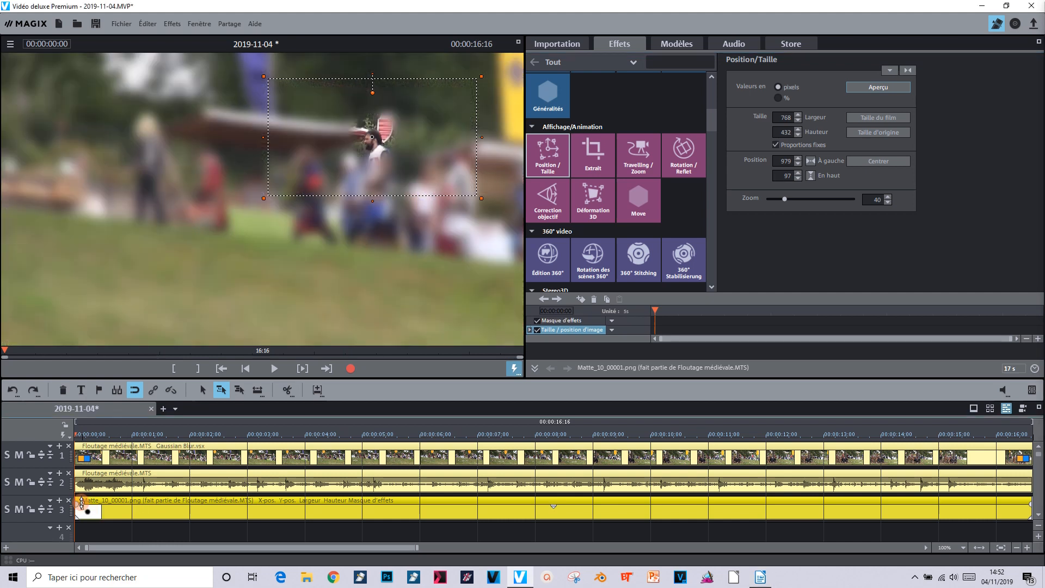
pyautogui.hotkey('ctrl', 'y')
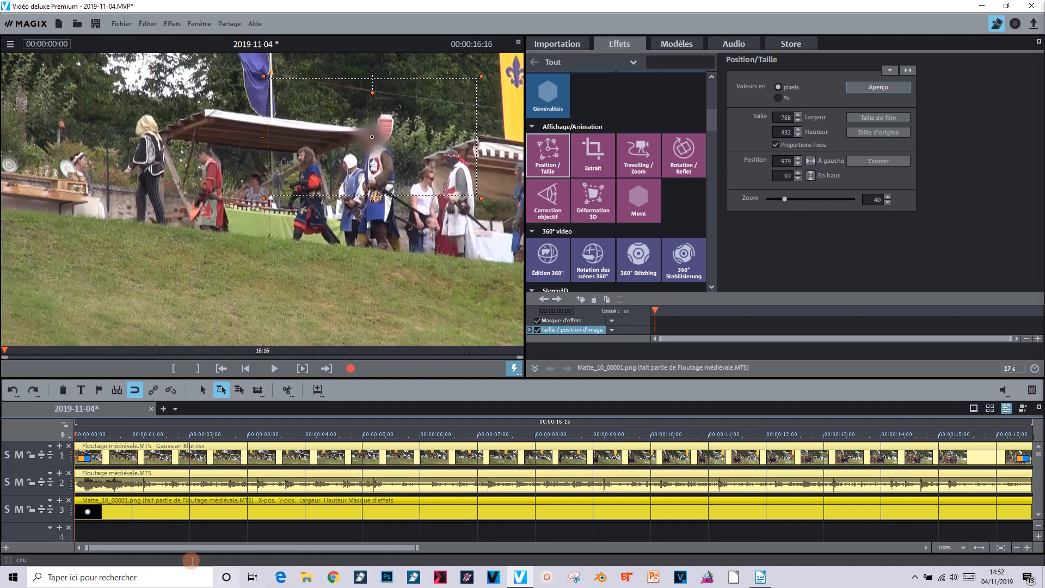
# Attach the mask object to the image position in the video, tracking the central knight's face
pyautogui.moveTo(207, 515)
pyautogui.mouseDown()
pyautogui.moveTo(203, 501)
pyautogui.moveTo(206, 512)
pyautogui.mouseUp()
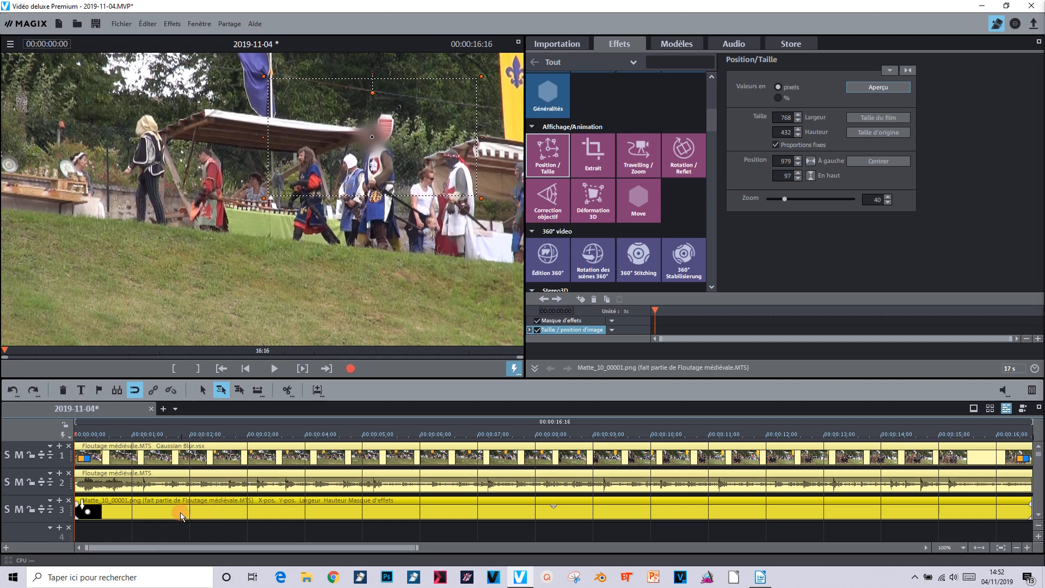
pyautogui.rightClick(185, 512)
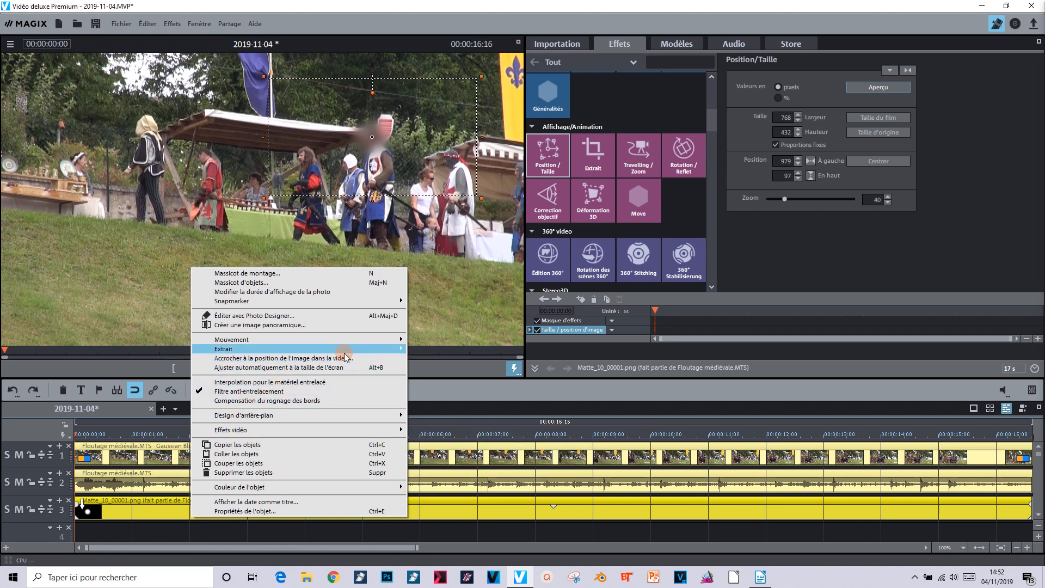
pyautogui.click(371, 357)
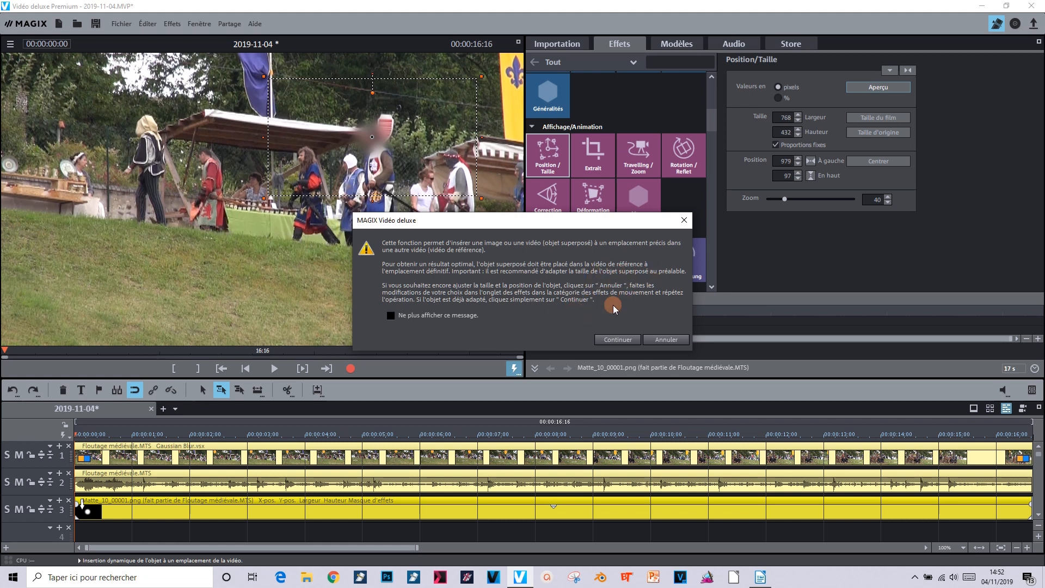
pyautogui.click(625, 338)
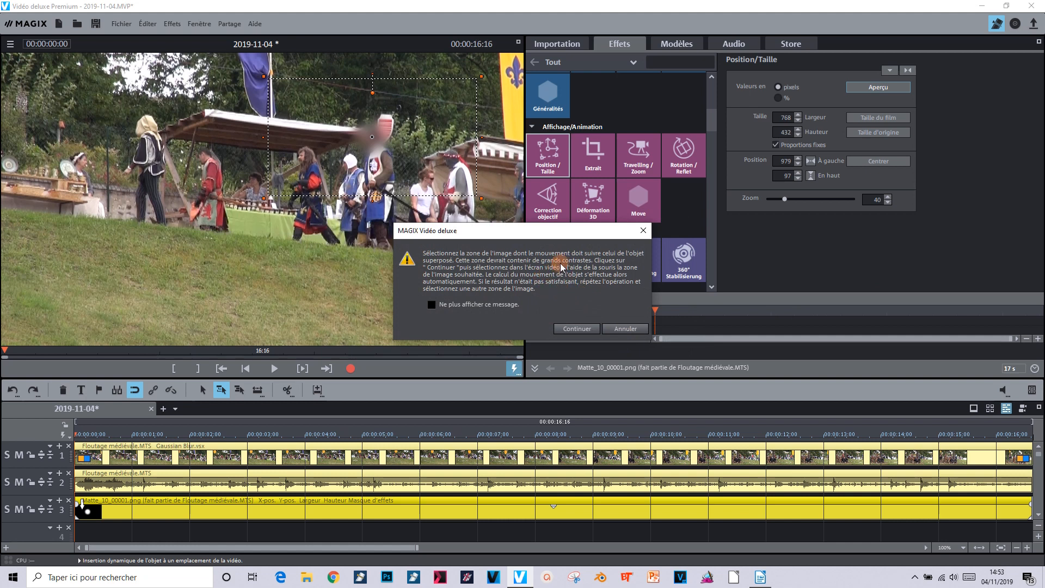
pyautogui.click(585, 329)
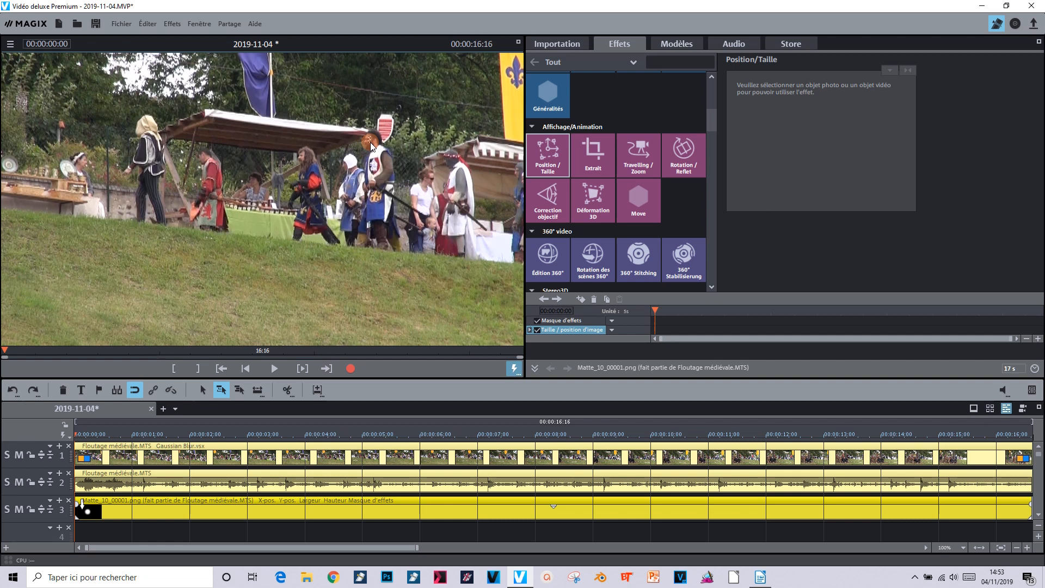
pyautogui.moveTo(367, 136); pyautogui.dragTo(371, 143)
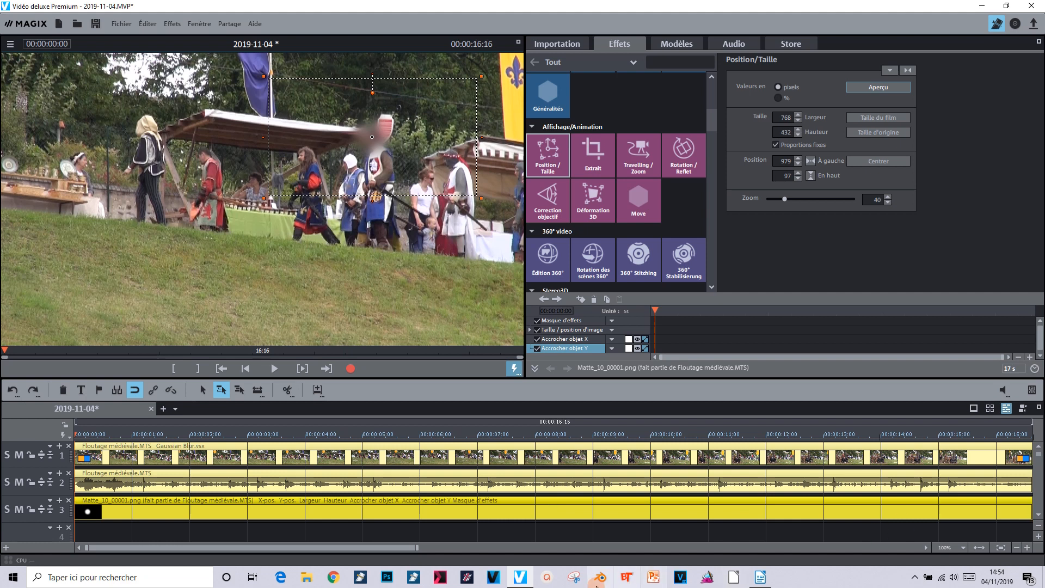
# Render the preview of the marked zones and play back the tracked blur
pyautogui.click(272, 367)
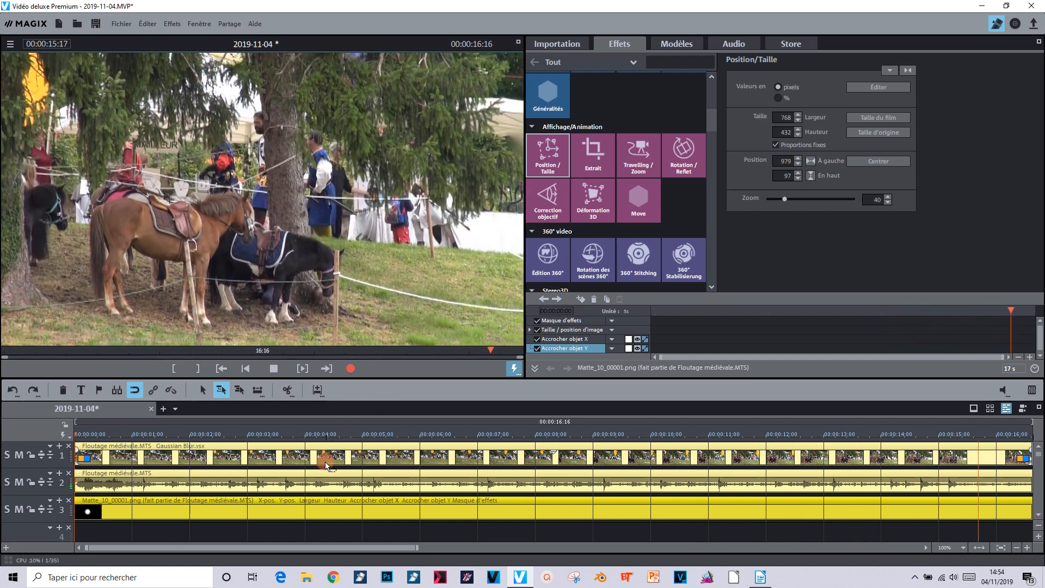
pyautogui.click(980, 548)
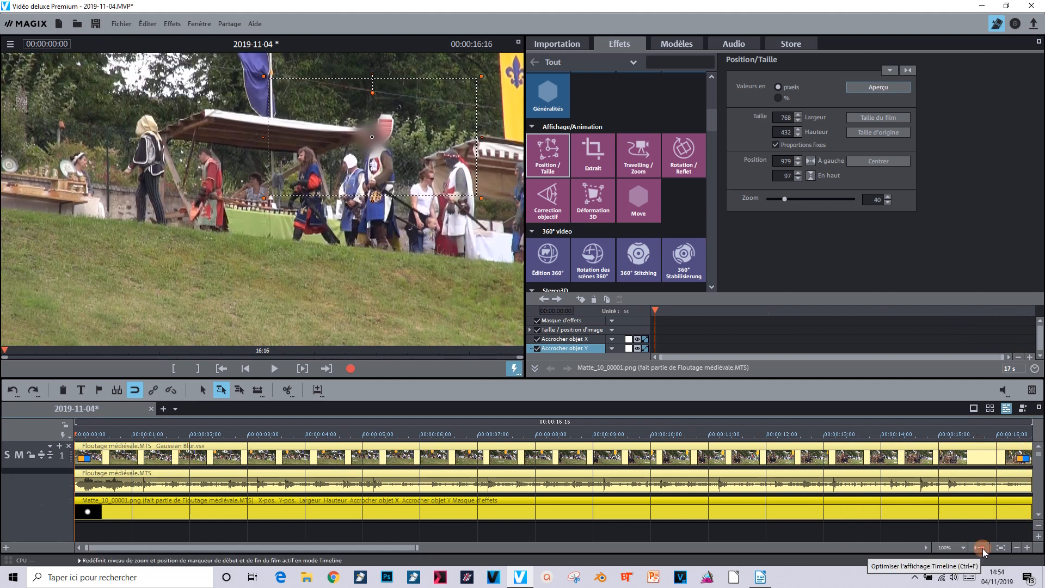
pyautogui.click(62, 438)
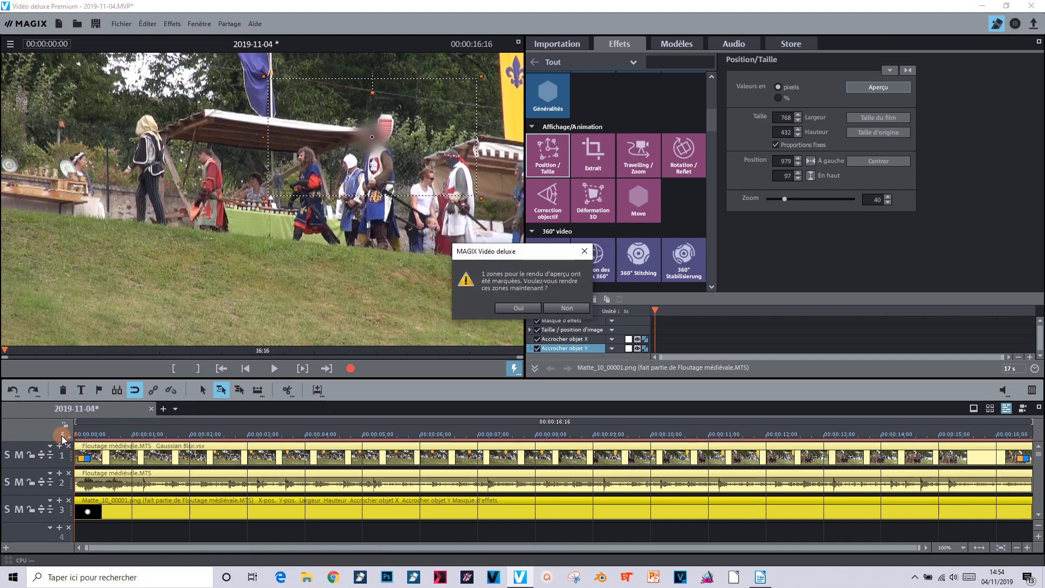
pyautogui.click(518, 307)
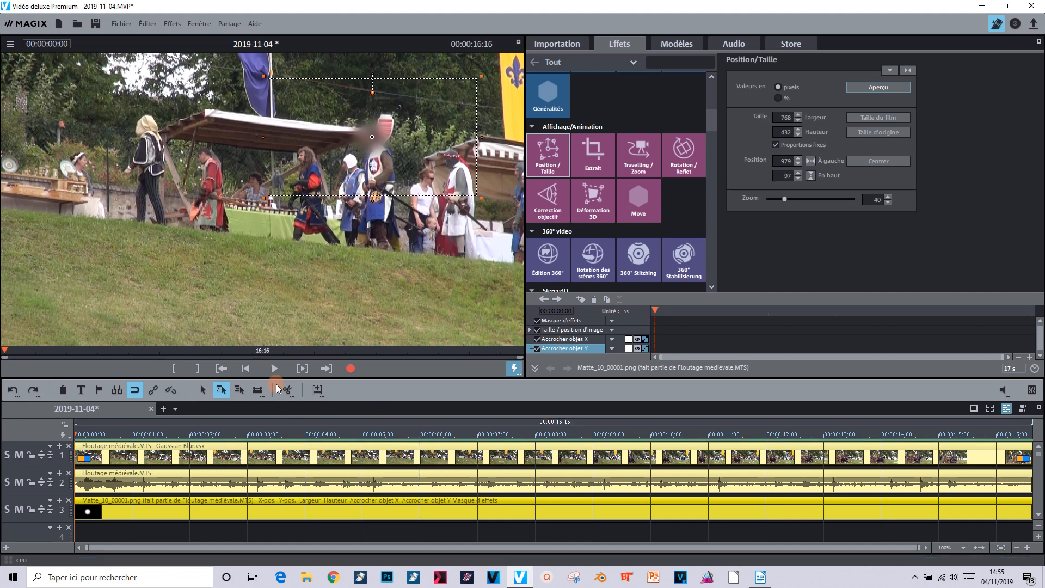
pyautogui.click(273, 371)
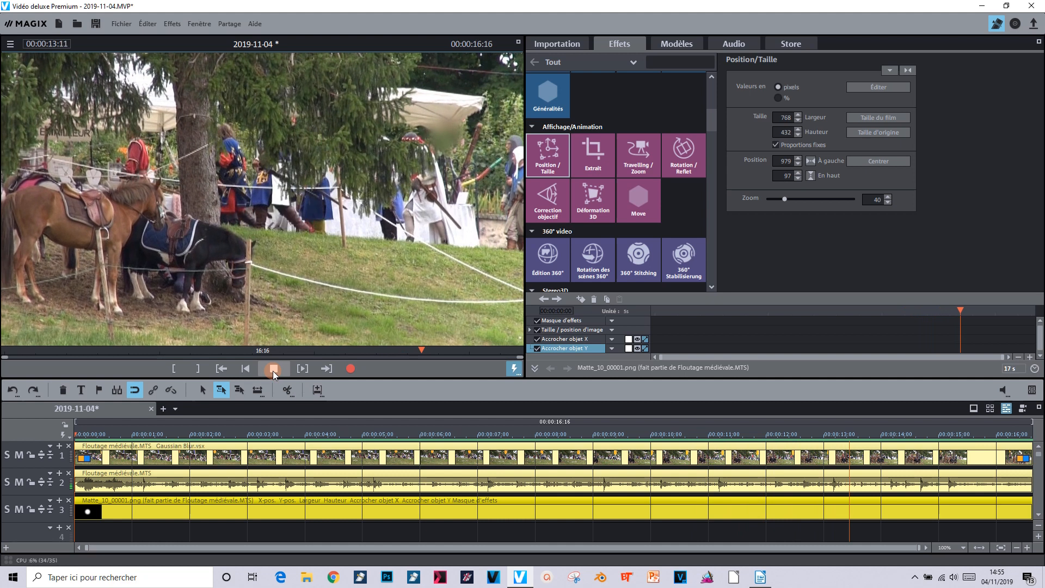
pyautogui.click(275, 370)
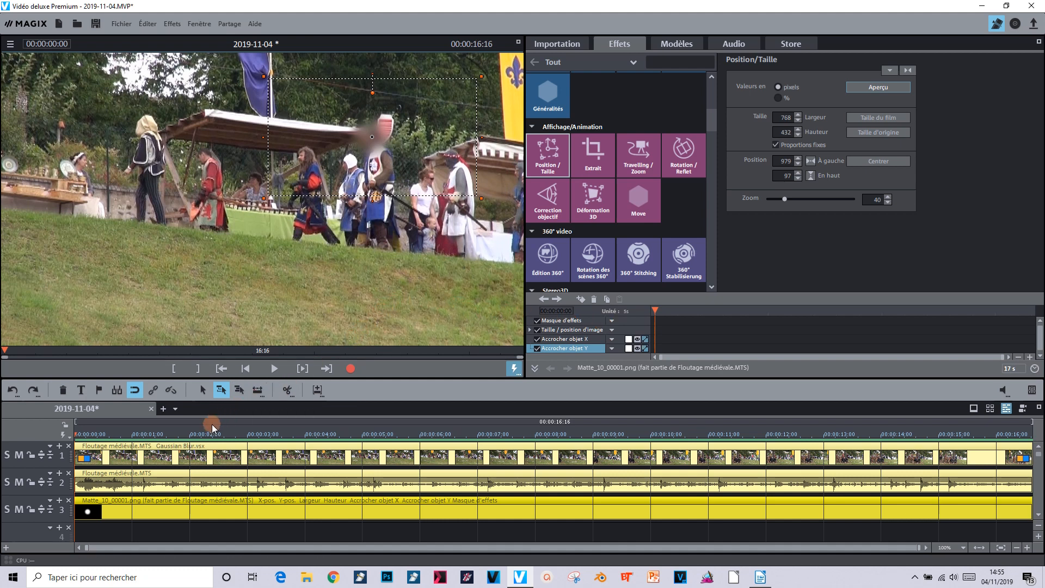
# At 00:00:09:20, move the mask object back over the knight's face
pyautogui.moveTo(75, 436); pyautogui.dragTo(615, 459)
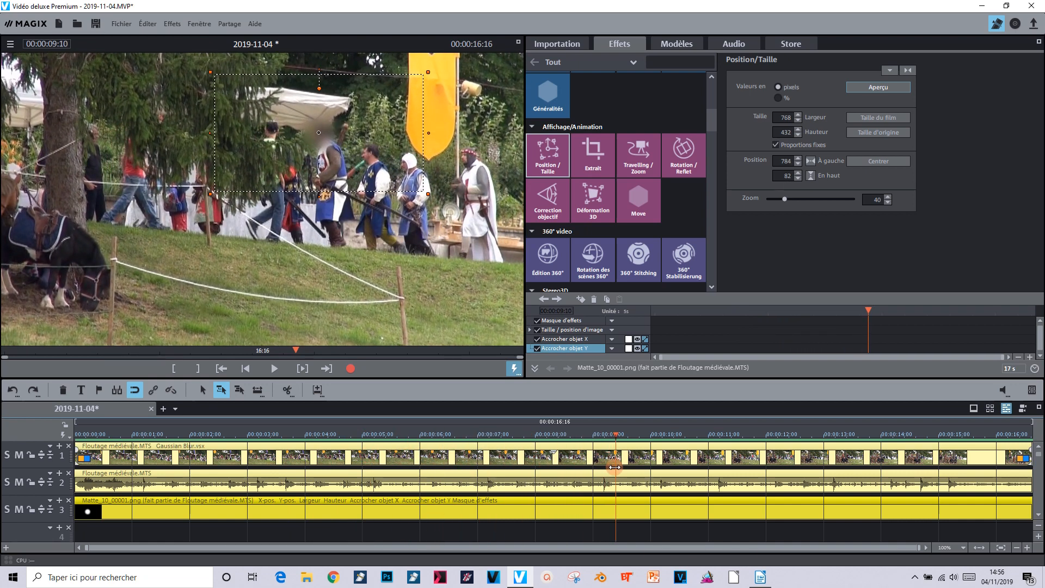
pyautogui.press('Right')
pyautogui.press('Right')
pyautogui.press('Right')
pyautogui.press('Right')
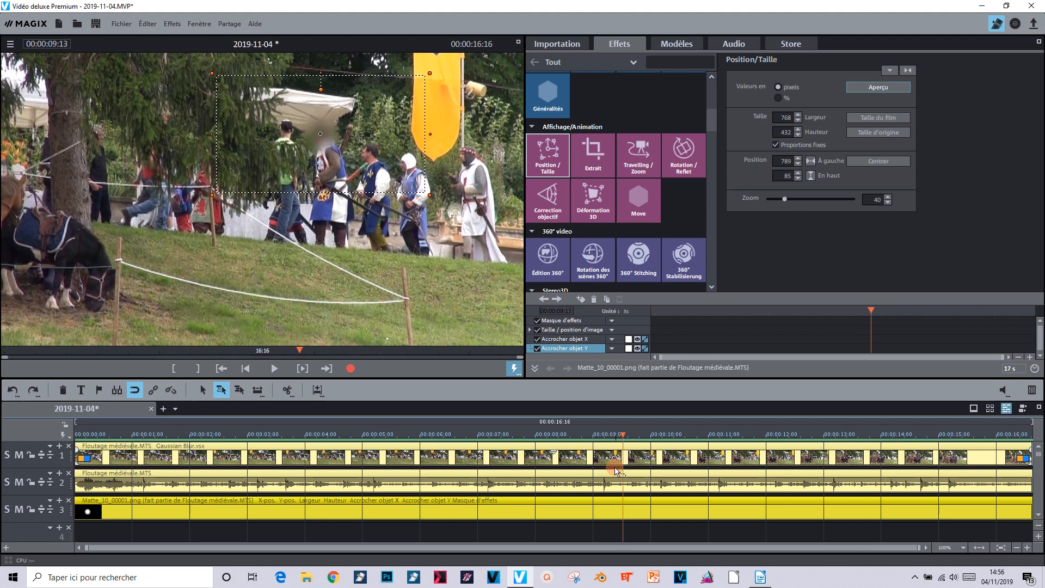
pyautogui.press('Right')
pyautogui.press('Right')
pyautogui.press('Right')
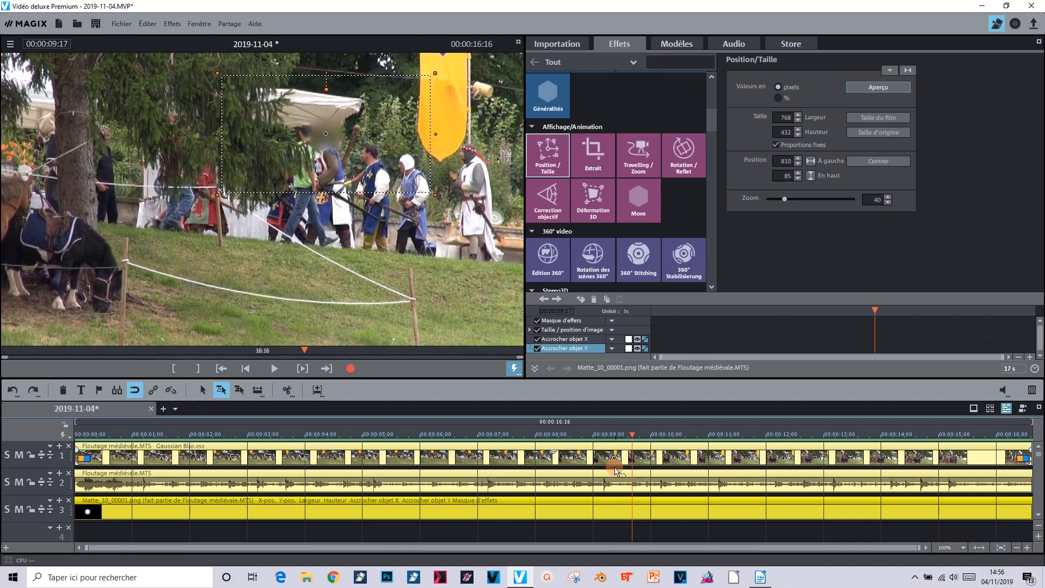
pyautogui.press('Right')
pyautogui.press('Right')
pyautogui.press('Right')
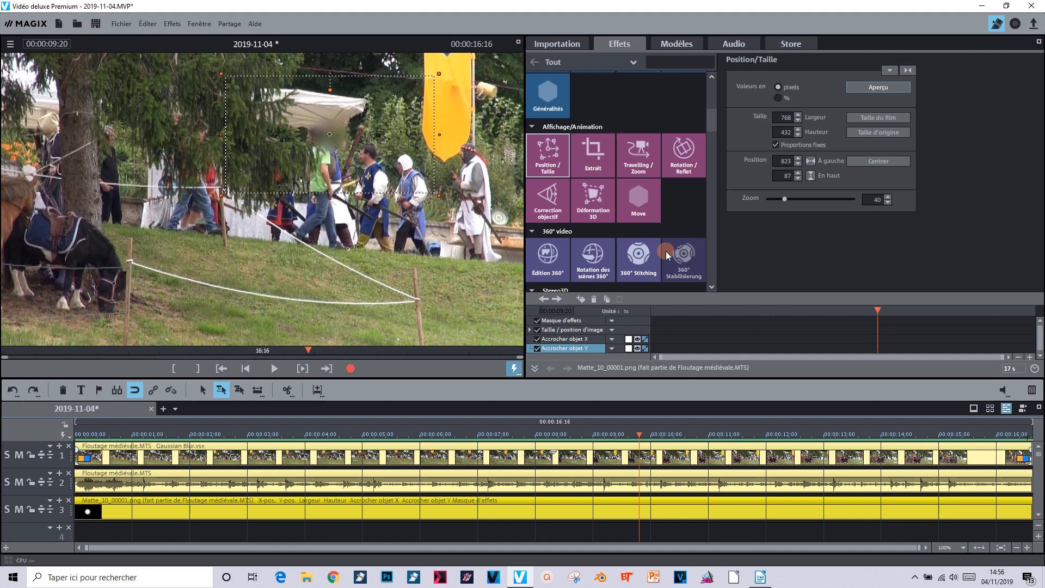
pyautogui.click(305, 513)
pyautogui.click(322, 514)
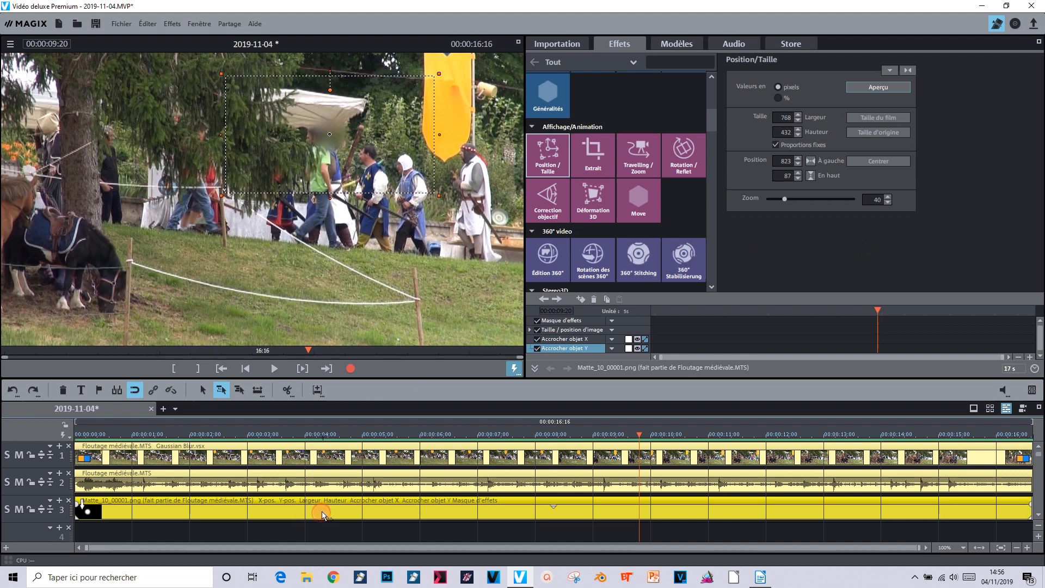
pyautogui.click(548, 151)
pyautogui.click(268, 163)
pyautogui.click(330, 138)
pyautogui.moveTo(329, 138); pyautogui.dragTo(313, 135)
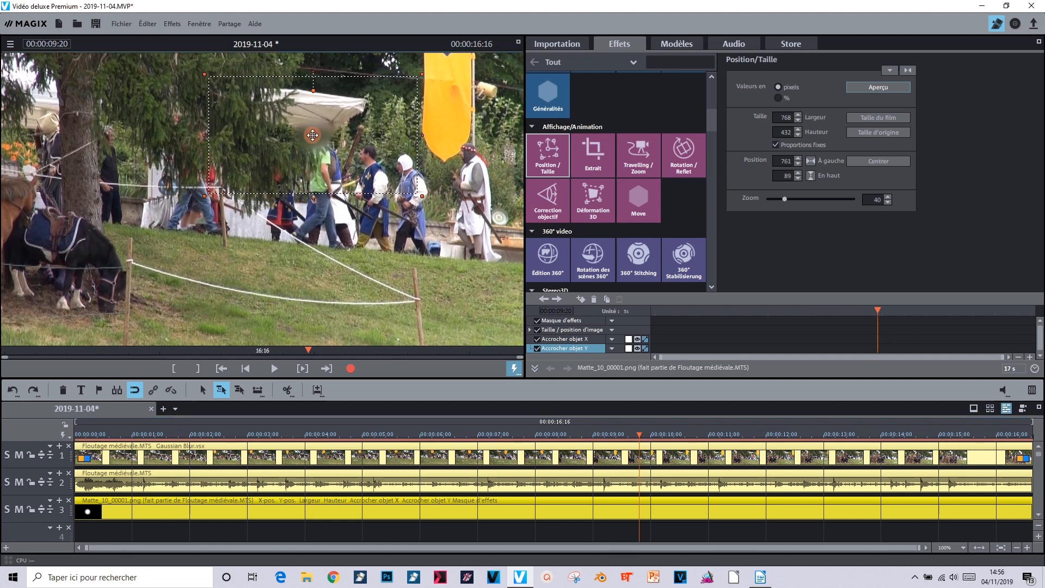
# Add a new position keyframe for the mask at the current frame
pyautogui.click(531, 371)
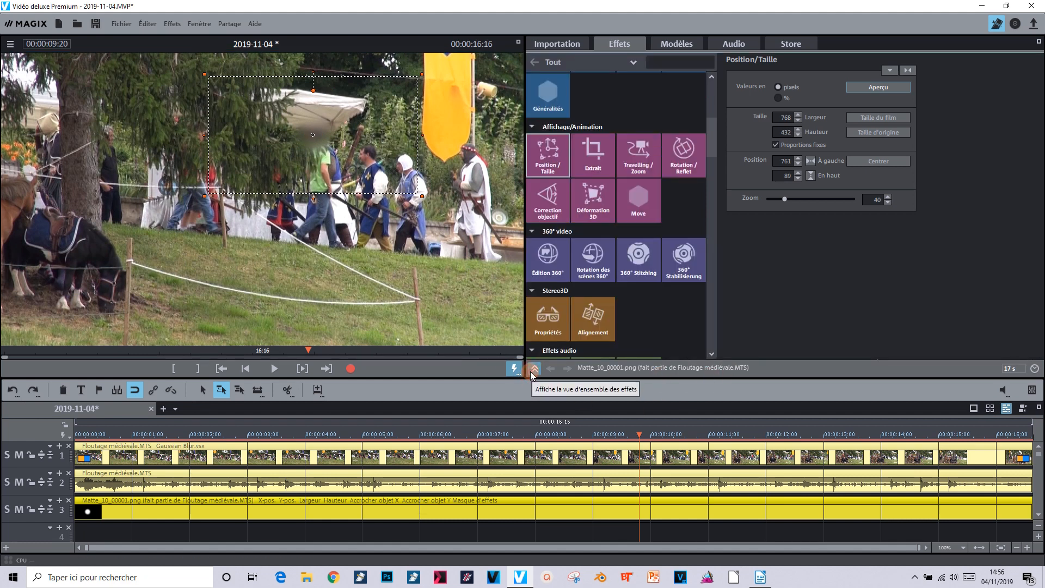
pyautogui.click(531, 371)
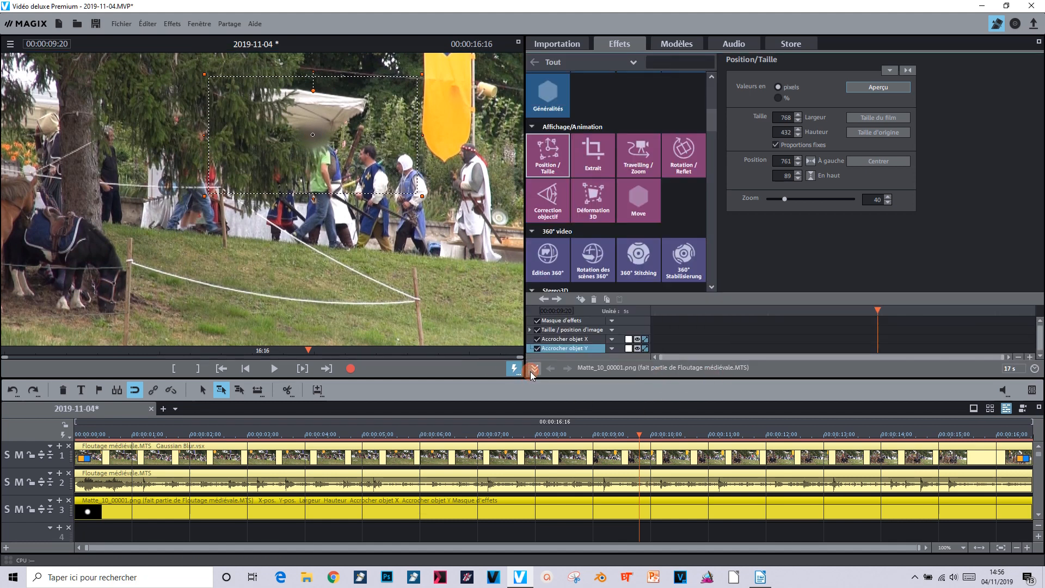
pyautogui.click(582, 301)
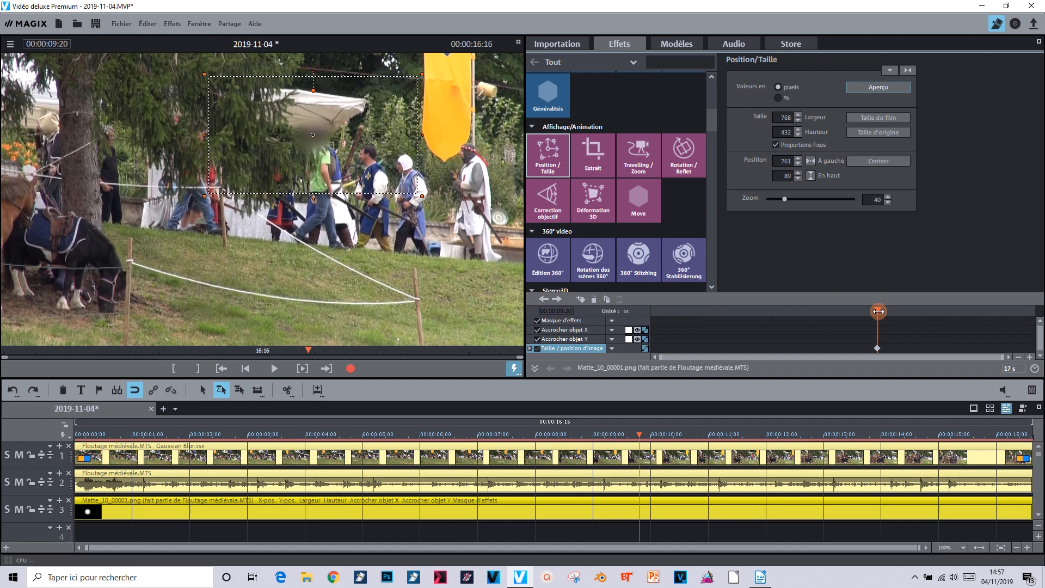
# Advance frame by frame from 00:00:10:07 to 00:00:15:00, repositioning the mask over the knight's face at each stop
pyautogui.moveTo(878, 311); pyautogui.dragTo(888, 308)
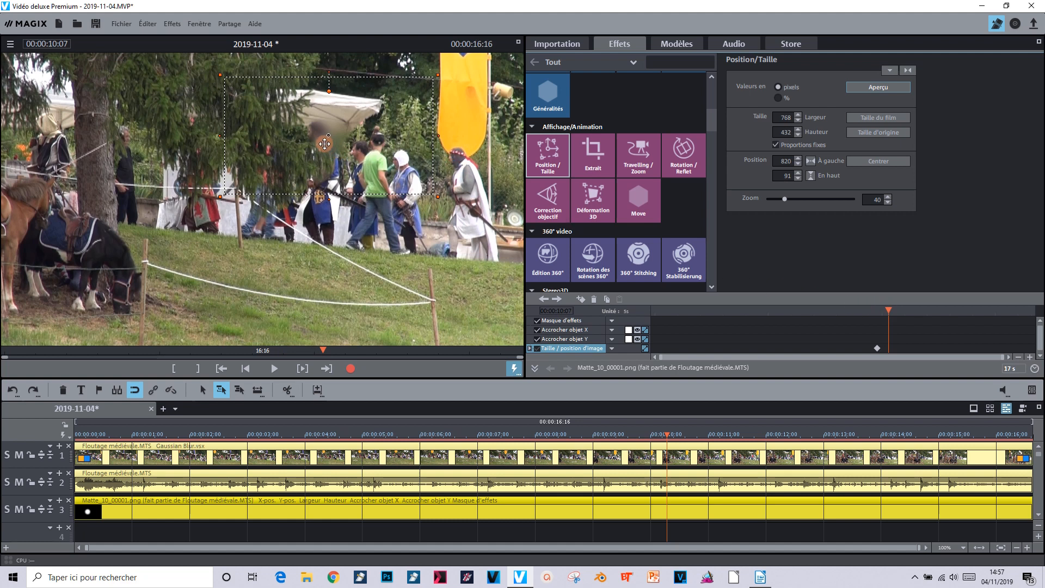
pyautogui.moveTo(326, 138); pyautogui.dragTo(313, 134)
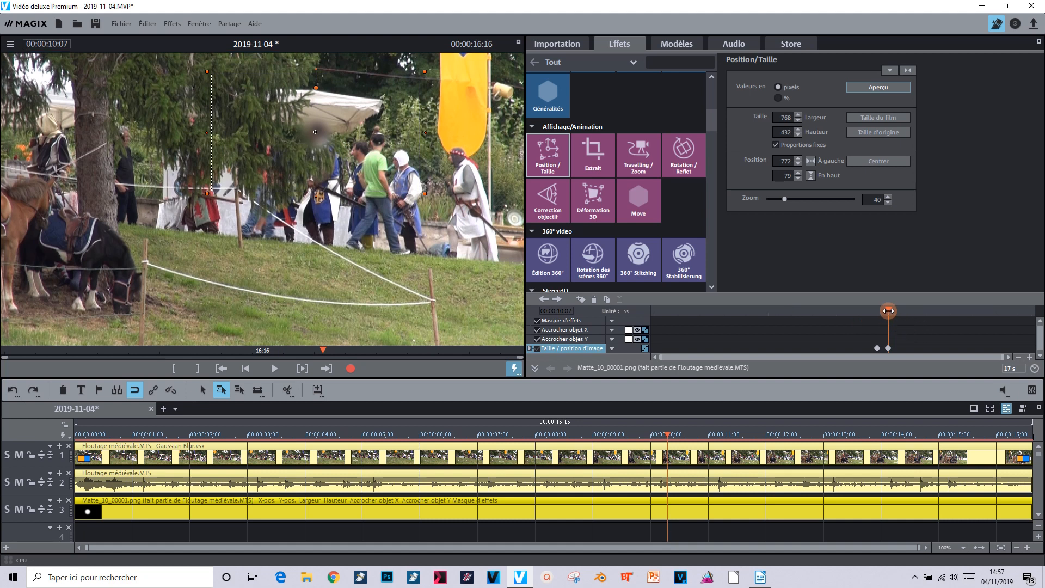
pyautogui.moveTo(888, 310); pyautogui.dragTo(898, 306)
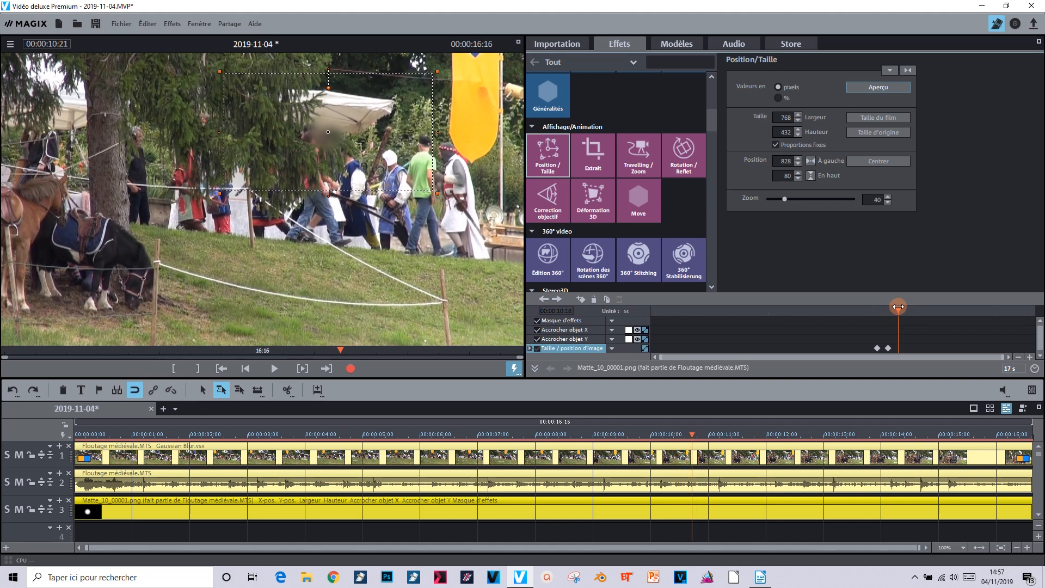
pyautogui.moveTo(328, 135); pyautogui.dragTo(305, 128)
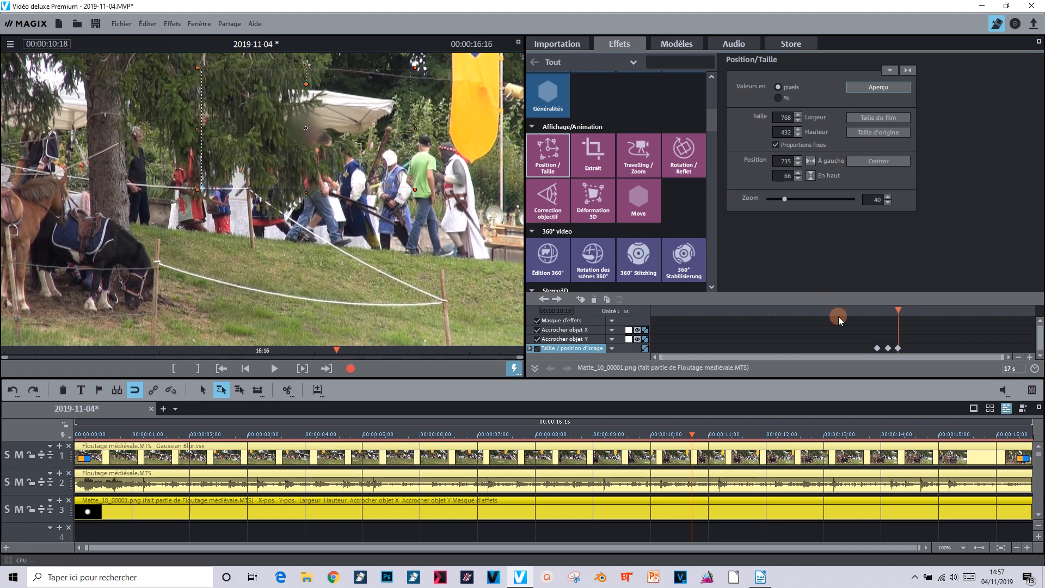
pyautogui.moveTo(899, 307); pyautogui.dragTo(935, 308)
pyautogui.moveTo(364, 152); pyautogui.dragTo(306, 153)
pyautogui.moveTo(935, 309); pyautogui.dragTo(975, 300)
pyautogui.moveTo(304, 118); pyautogui.dragTo(264, 120)
pyautogui.moveTo(974, 308); pyautogui.dragTo(995, 308)
pyautogui.moveTo(287, 121); pyautogui.dragTo(262, 122)
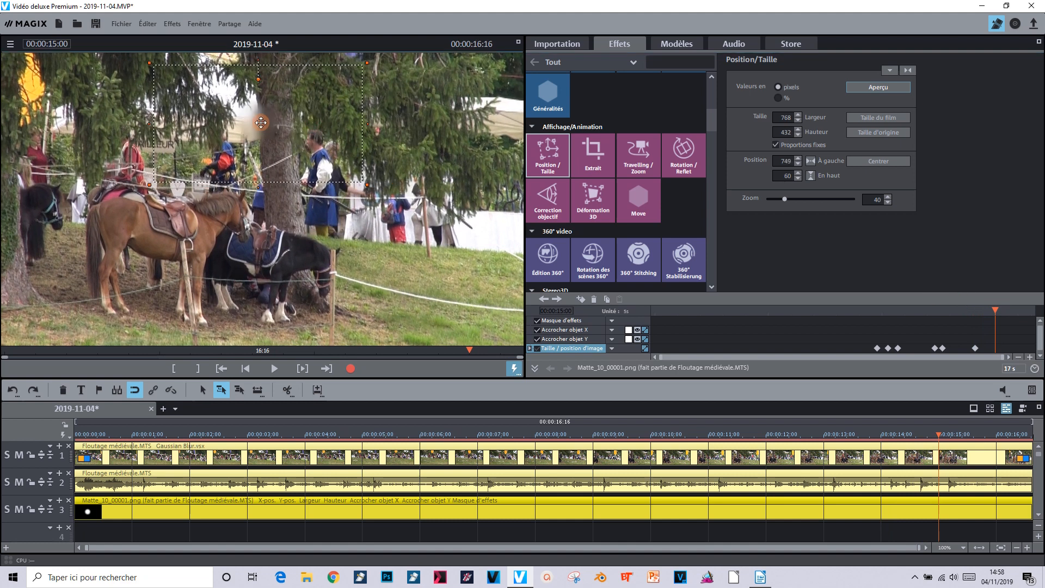
# Continue advancing to 00:00:16:15, repositioning the mask over the face at each stop
pyautogui.moveTo(995, 308); pyautogui.dragTo(1006, 305)
pyautogui.moveTo(258, 98); pyautogui.dragTo(253, 117)
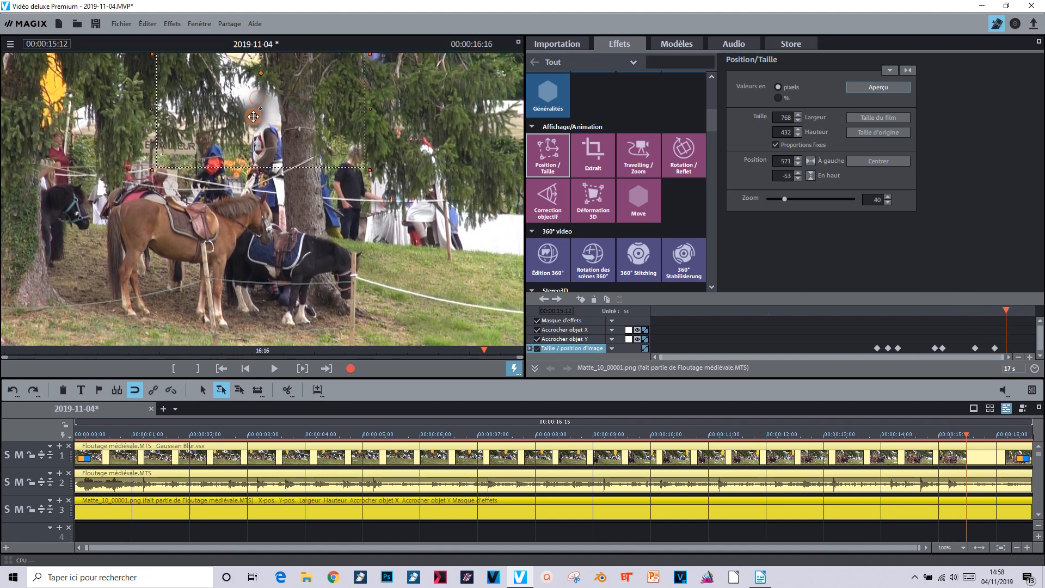
pyautogui.moveTo(1006, 306); pyautogui.dragTo(1017, 306)
pyautogui.moveTo(267, 112); pyautogui.dragTo(245, 120)
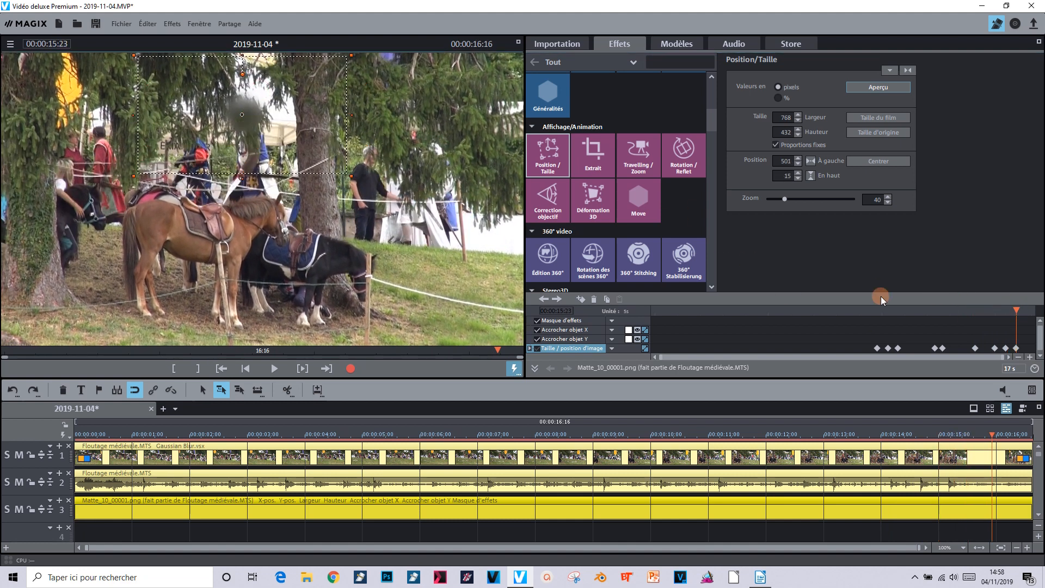
pyautogui.moveTo(1017, 311); pyautogui.dragTo(1024, 311)
pyautogui.moveTo(244, 118); pyautogui.dragTo(228, 103)
pyautogui.moveTo(1024, 310); pyautogui.dragTo(1028, 310)
pyautogui.moveTo(215, 107); pyautogui.dragTo(202, 109)
pyautogui.moveTo(1026, 310); pyautogui.dragTo(1034, 308)
pyautogui.moveTo(192, 100); pyautogui.dragTo(192, 109)
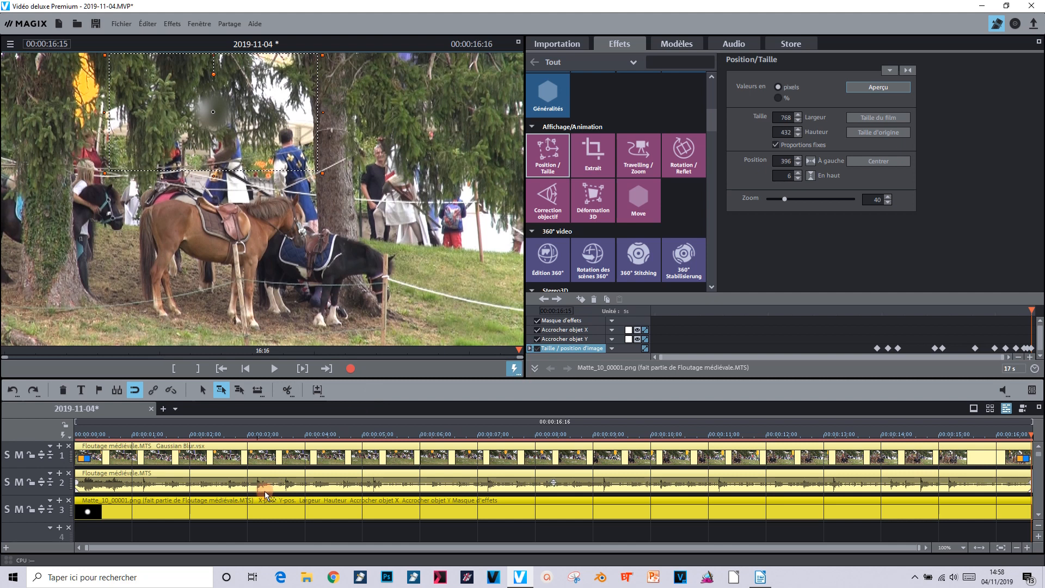
# Render the preview and play the clip from the start
pyautogui.click(64, 436)
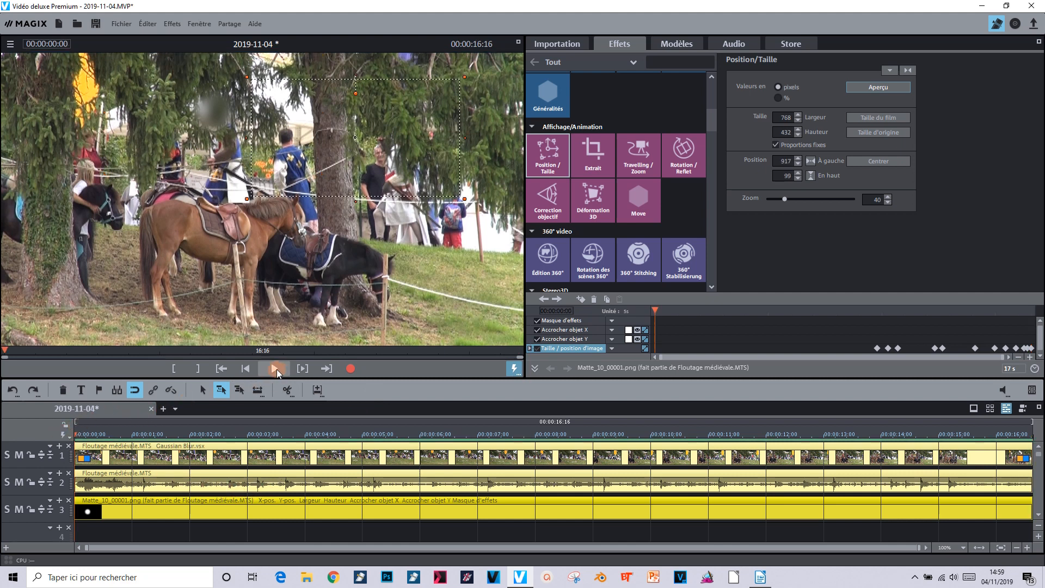
pyautogui.click(276, 366)
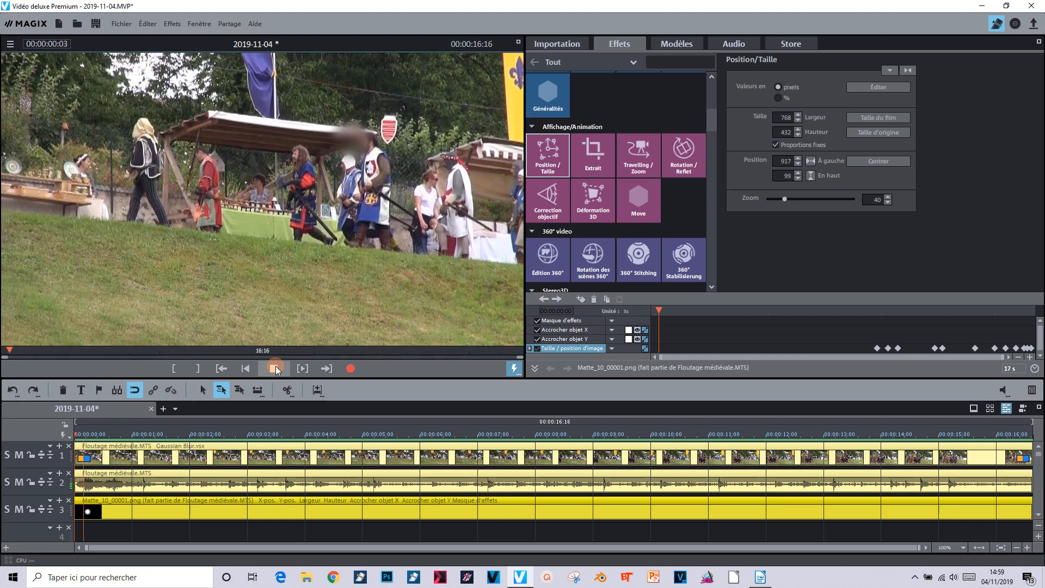
pyautogui.click(276, 365)
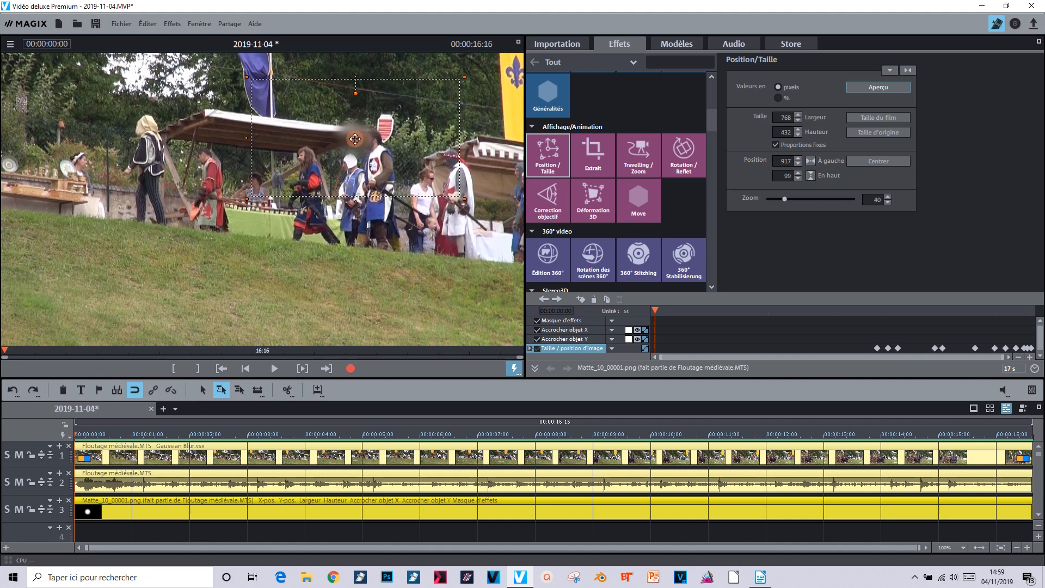
# Reposition the mask over the knight's face on the clip's first frame and scrub through to check it
pyautogui.moveTo(355, 139); pyautogui.dragTo(373, 136)
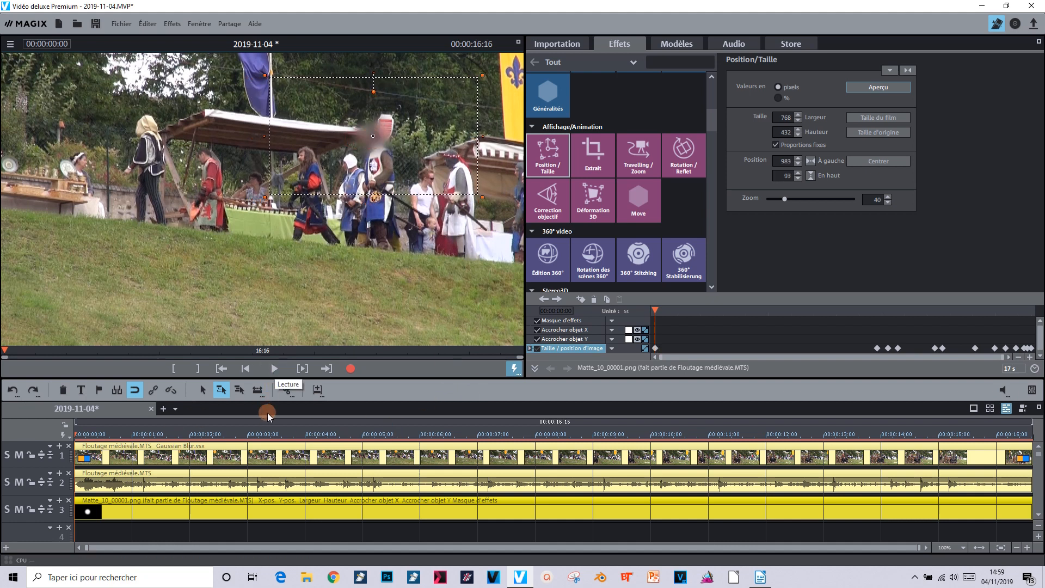
pyautogui.moveTo(73, 432); pyautogui.dragTo(335, 436)
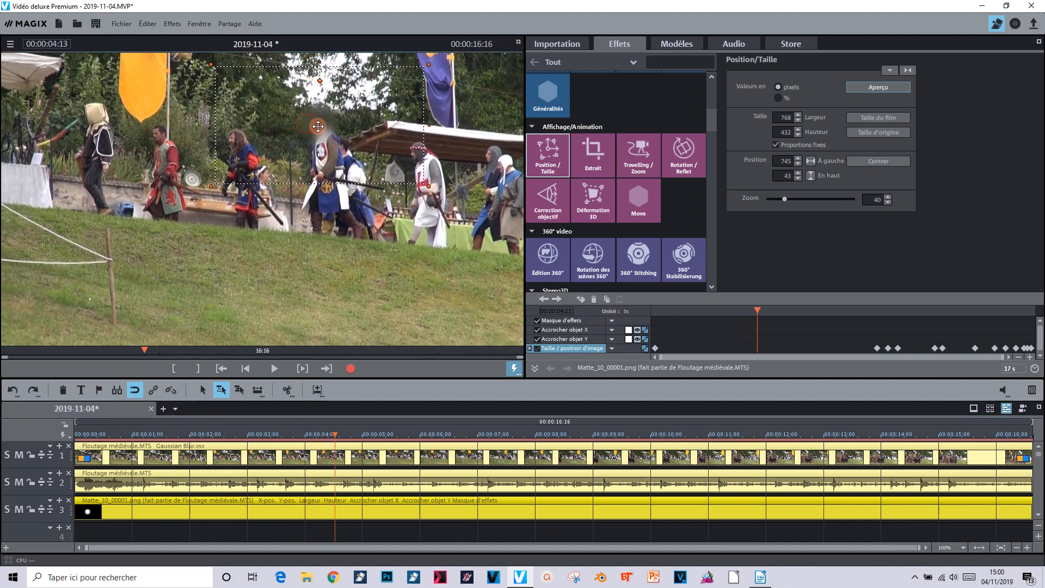
pyautogui.moveTo(335, 430); pyautogui.dragTo(64, 439)
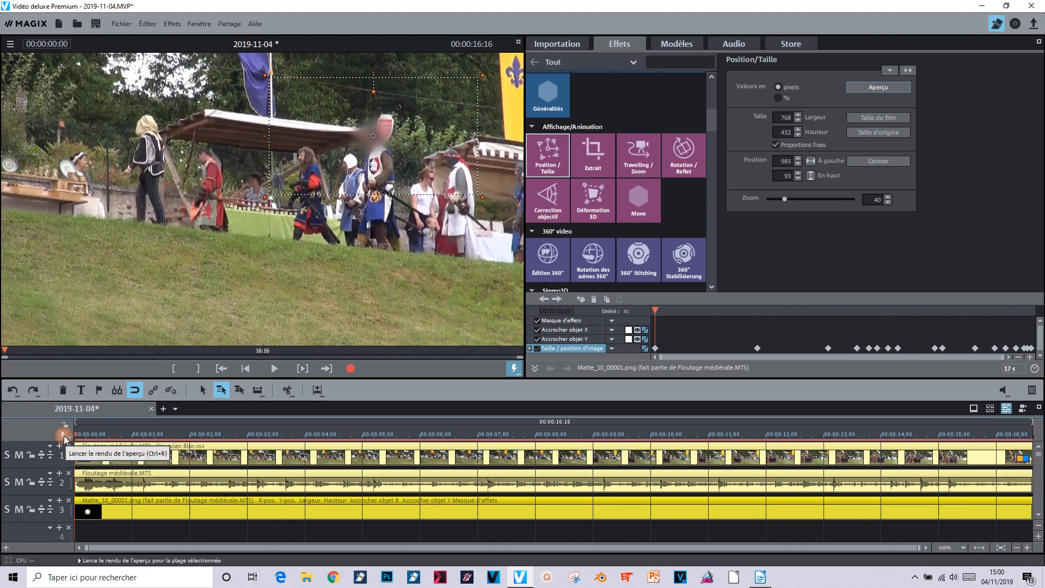
# Render the preview for the marked range and play the clip
pyautogui.click(63, 439)
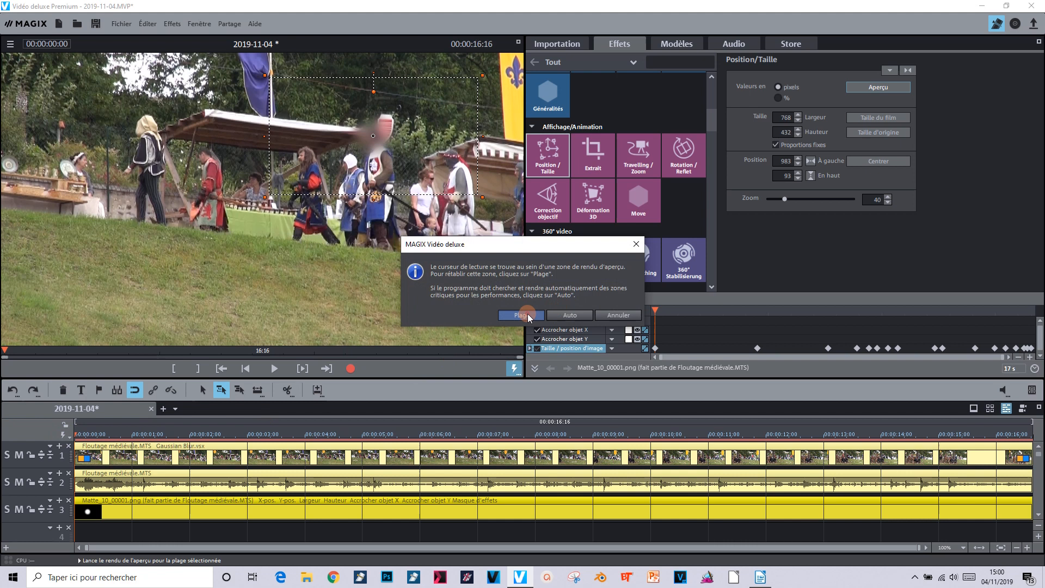
pyautogui.click(527, 313)
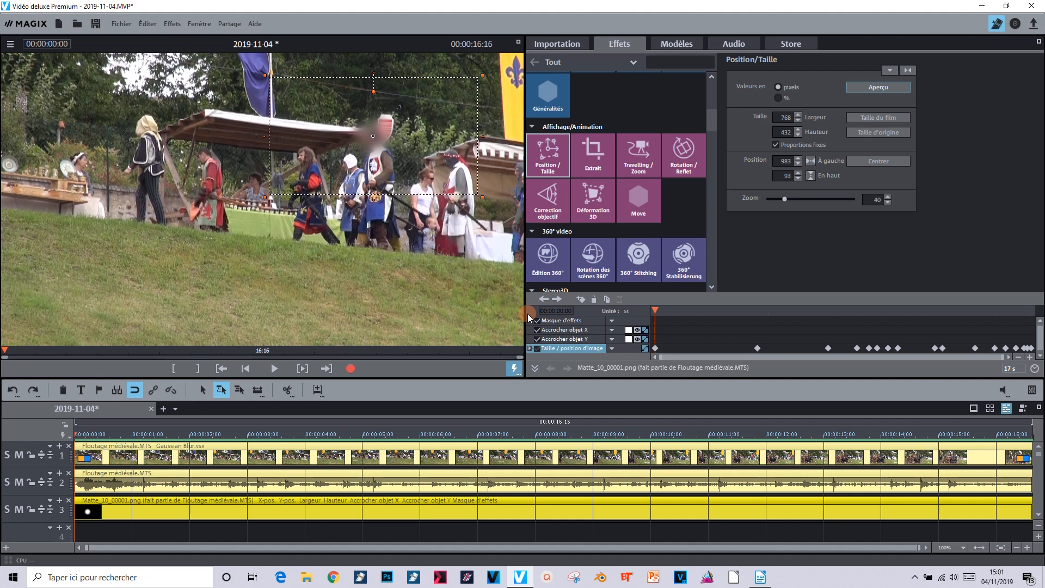
pyautogui.click(269, 369)
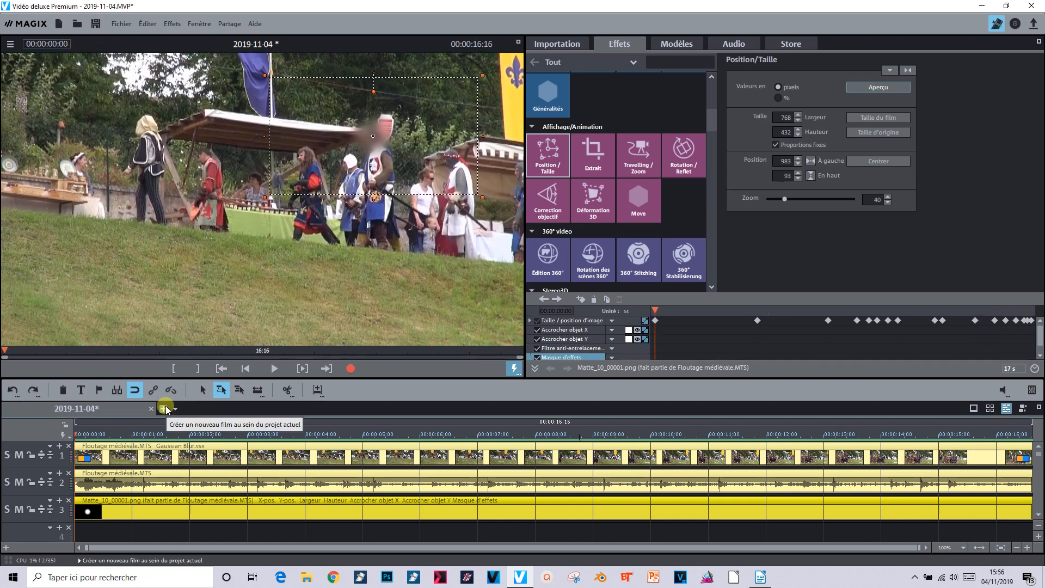
# Create a new movie and add Gil seul.wmv to it, adjusting the movie settings to match the clip
pyautogui.click(165, 409)
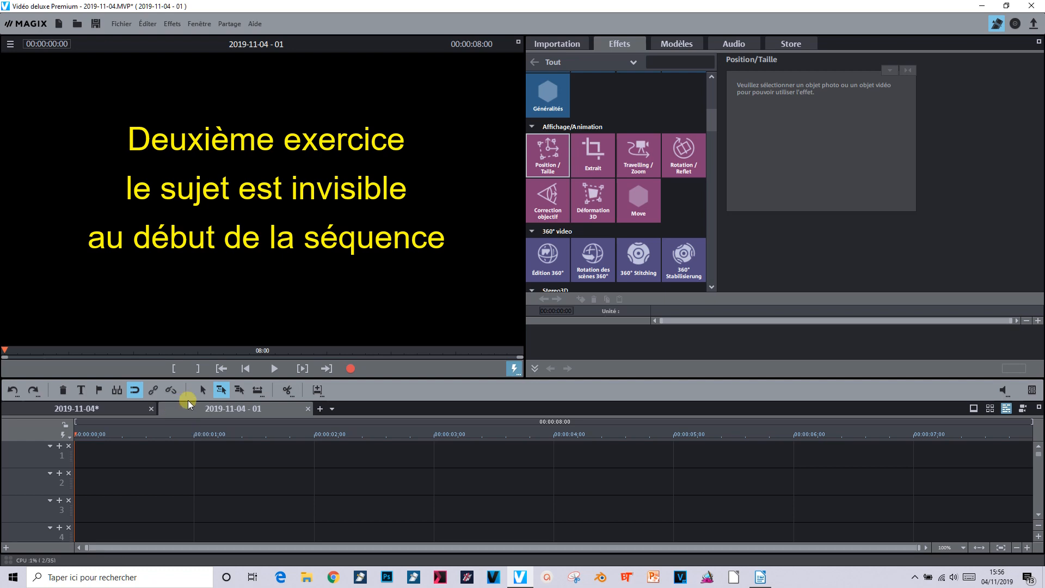
pyautogui.click(567, 39)
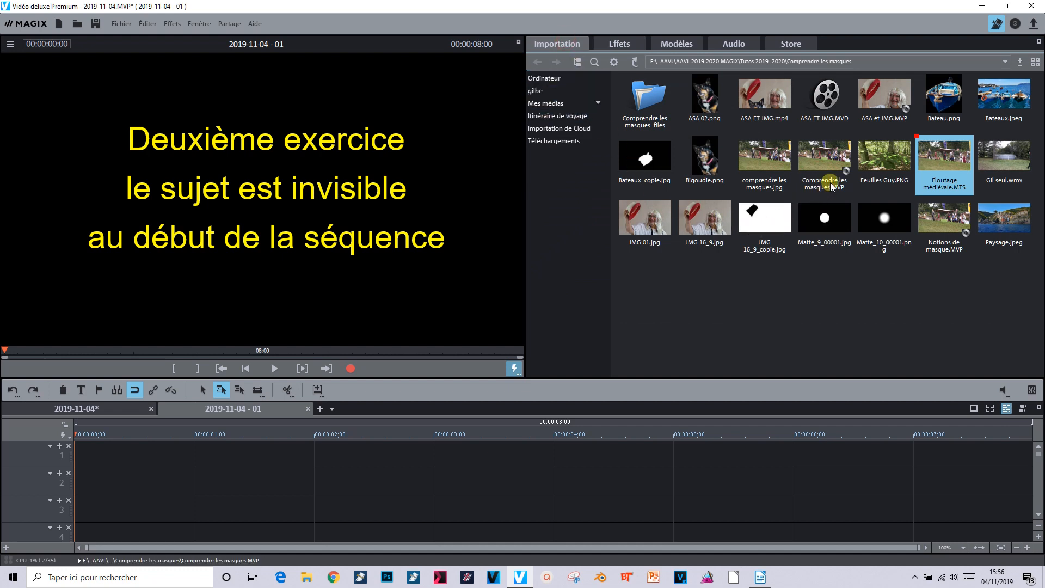
pyautogui.moveTo(874, 163)
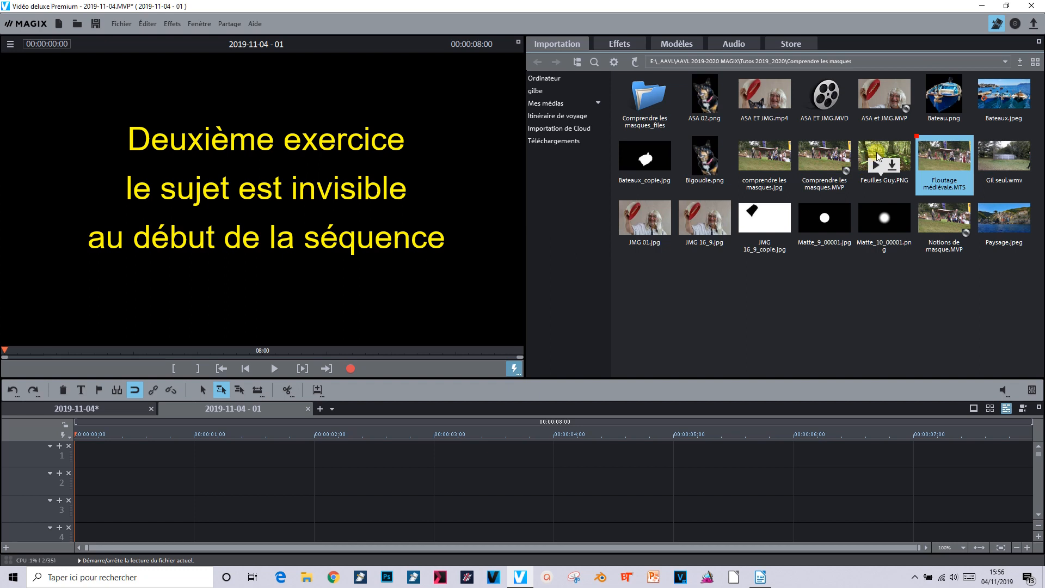
pyautogui.click(1018, 165)
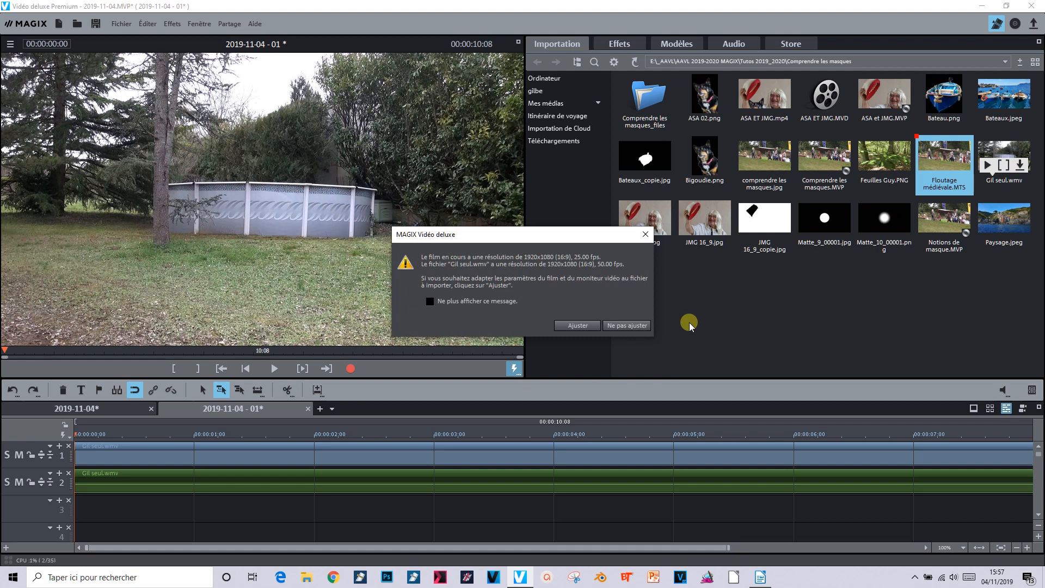
pyautogui.click(589, 328)
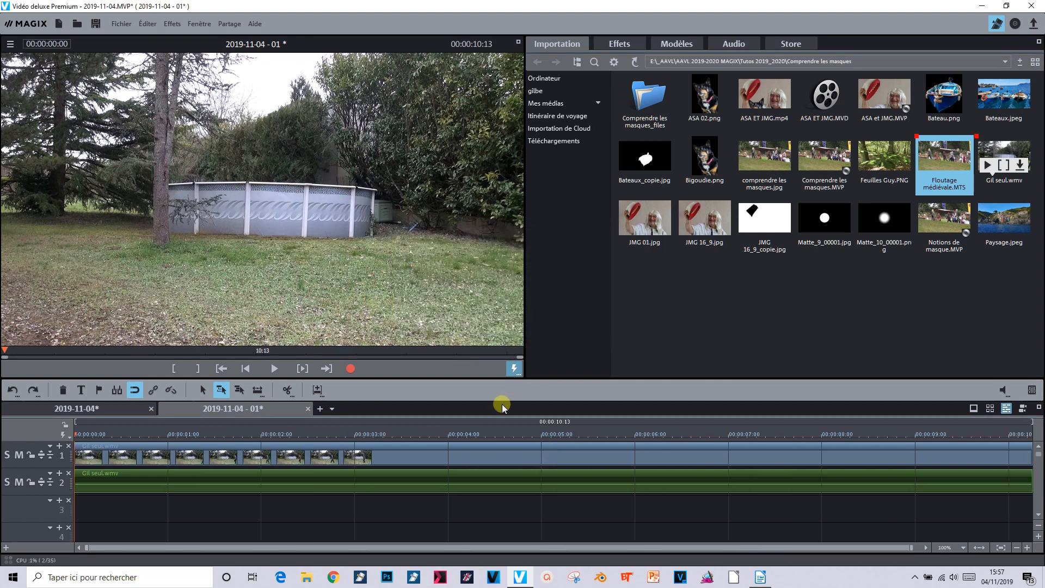
# Ungroup the clip's video and audio, then delete the audio object
pyautogui.click(397, 481)
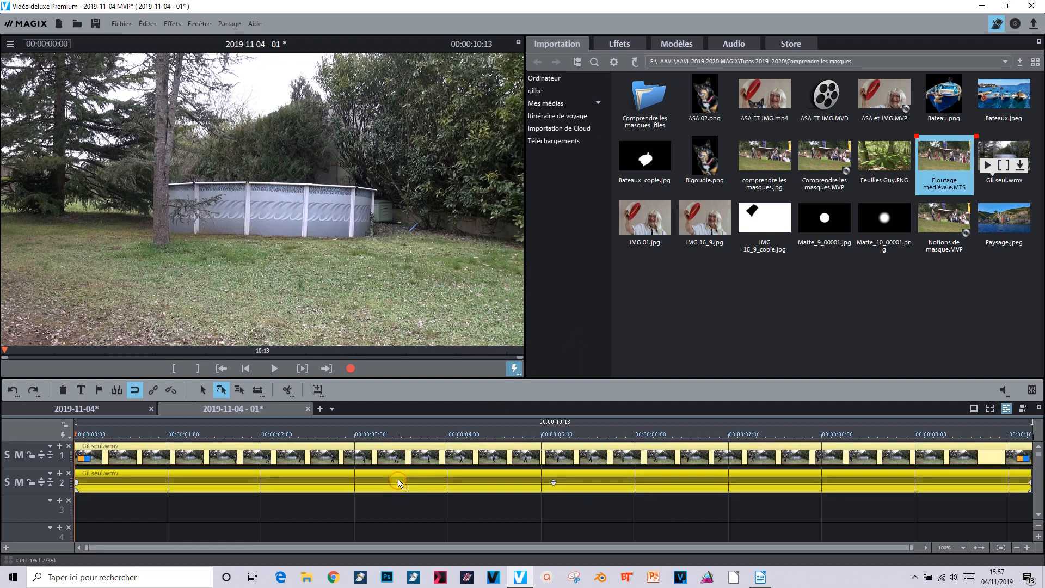
pyautogui.click(172, 390)
pyautogui.click(175, 391)
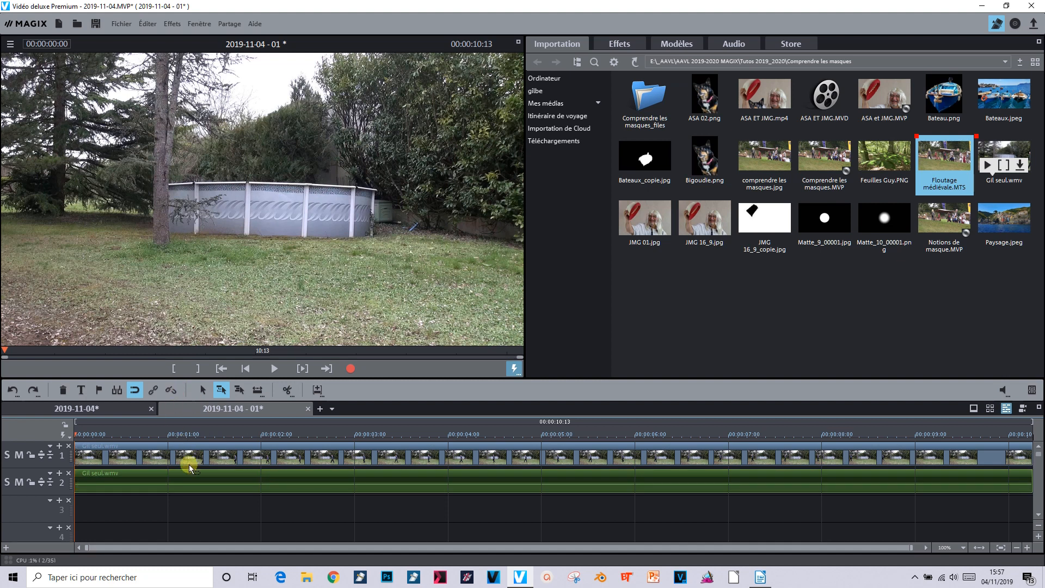
pyautogui.click(201, 472)
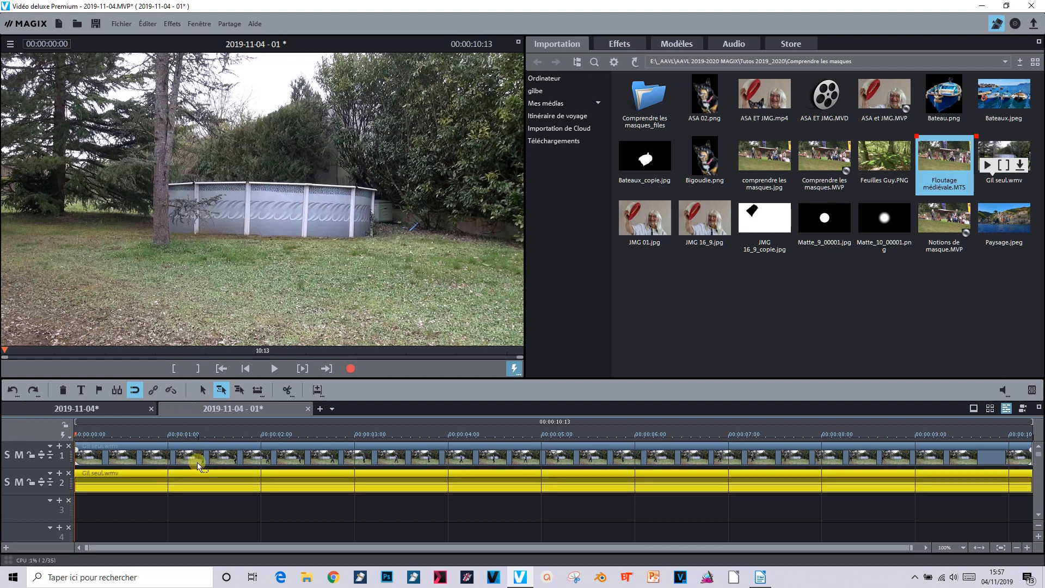
pyautogui.click(64, 390)
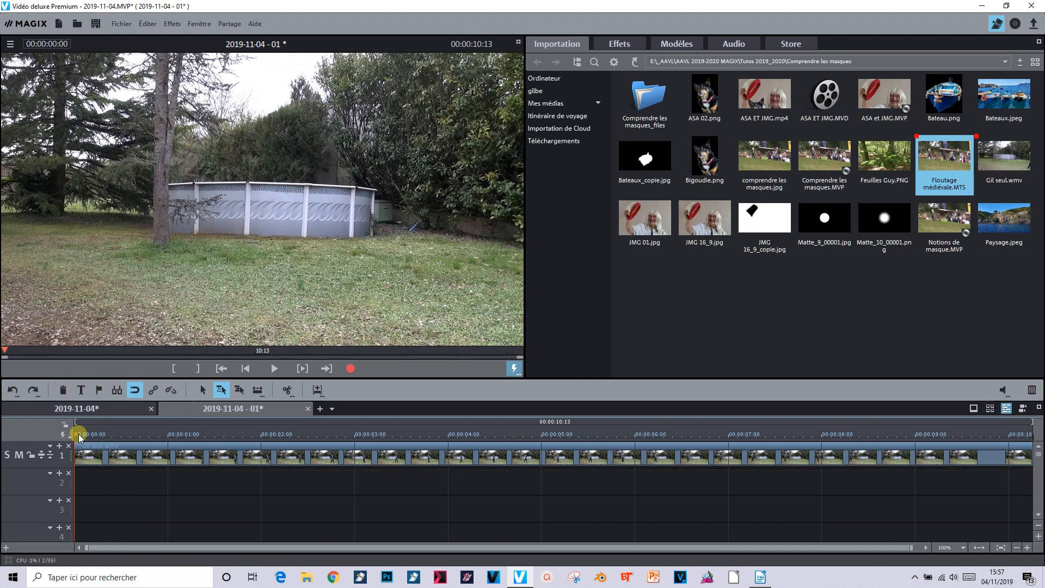
# Move the playhead to 00:00:01:03 and apply a Gaussian blur effect to the video clip
pyautogui.moveTo(74, 434); pyautogui.dragTo(169, 422)
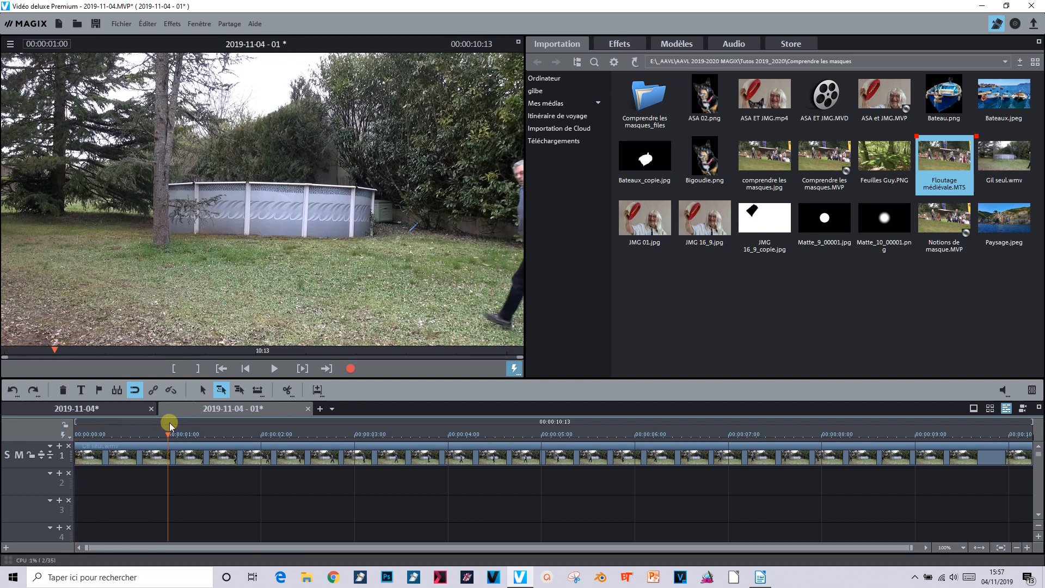
pyautogui.press('Right')
pyautogui.press('Right')
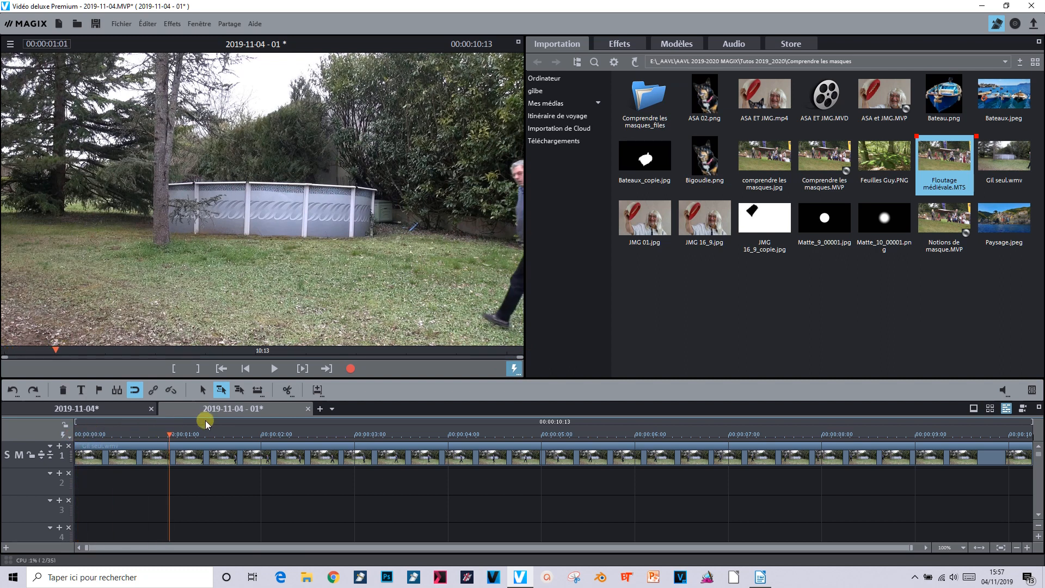
pyautogui.press('Right')
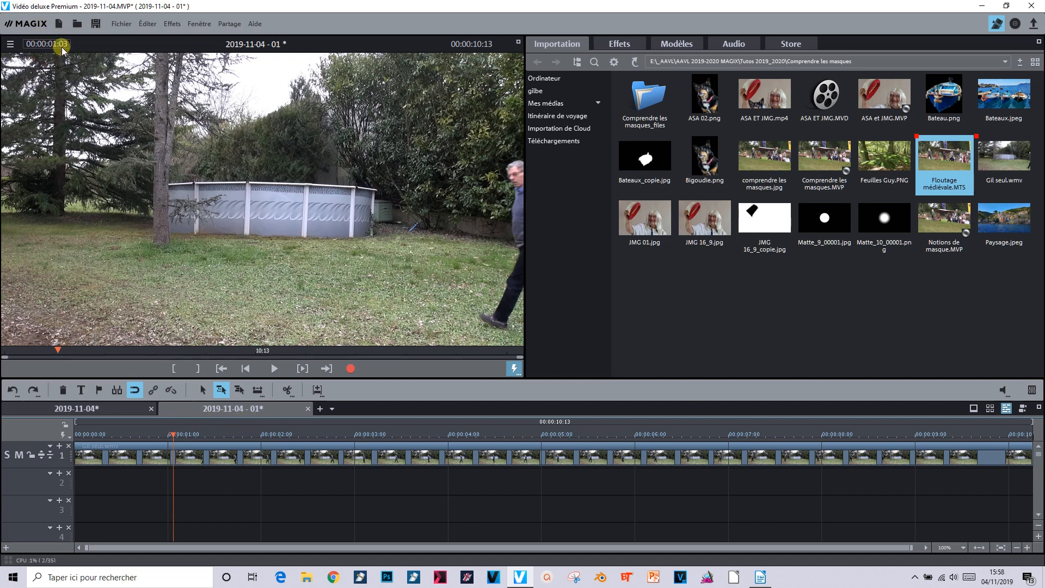
pyautogui.click(631, 44)
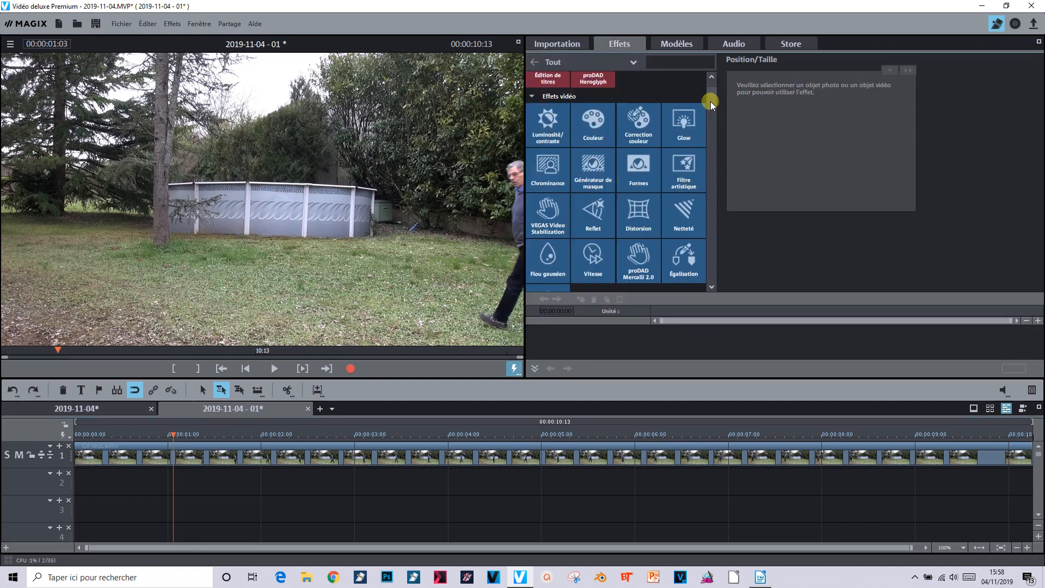
pyautogui.click(553, 264)
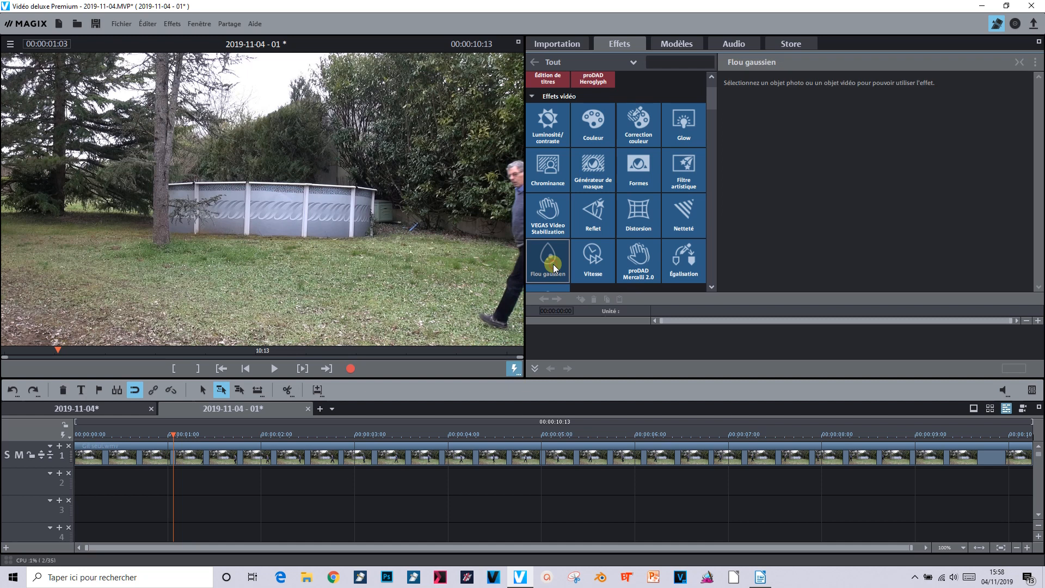
pyautogui.click(327, 454)
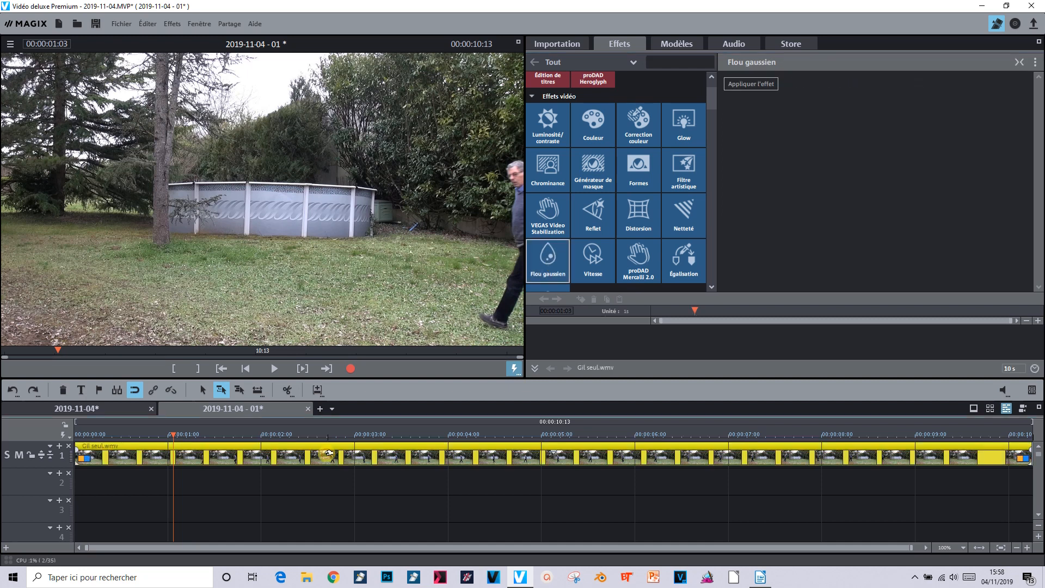
pyautogui.click(736, 86)
# Set the Gaussian blur's horizontal and vertical range to 0.0300
pyautogui.doubleClick(960, 86)
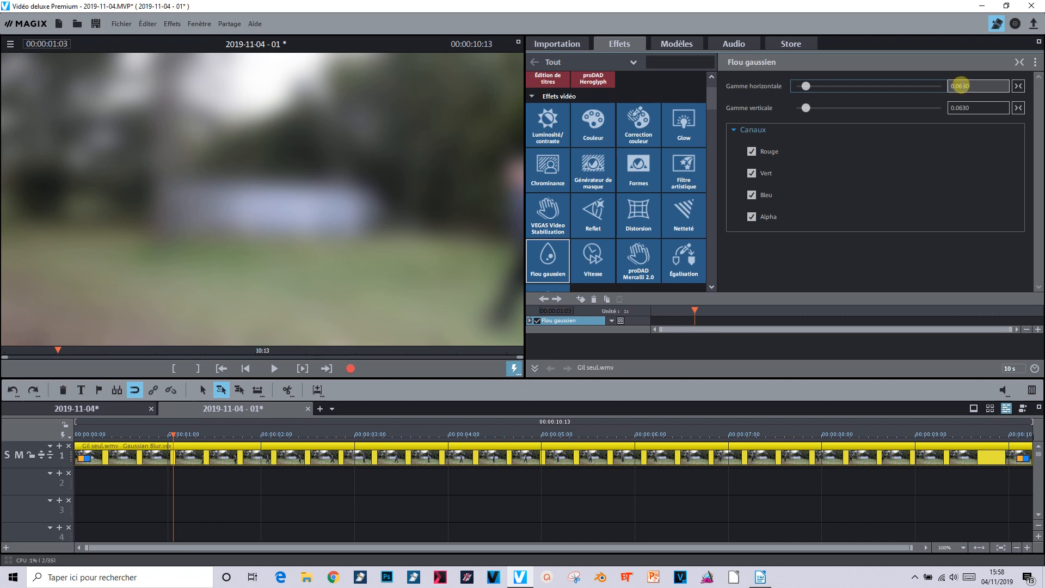
pyautogui.click(960, 86)
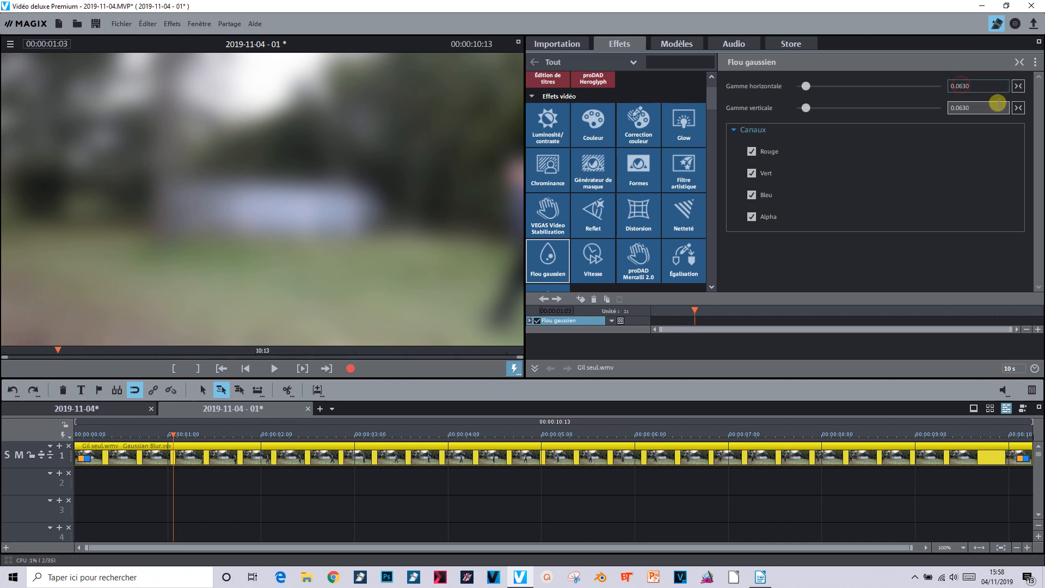
pyautogui.press('Delete')
pyautogui.doubleClick(959, 107)
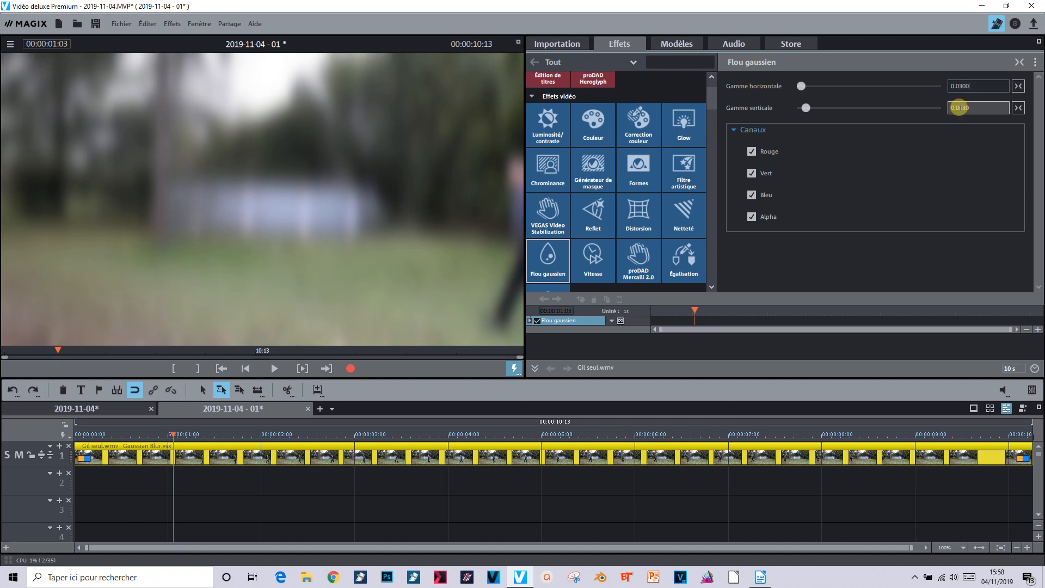
pyautogui.click(960, 108)
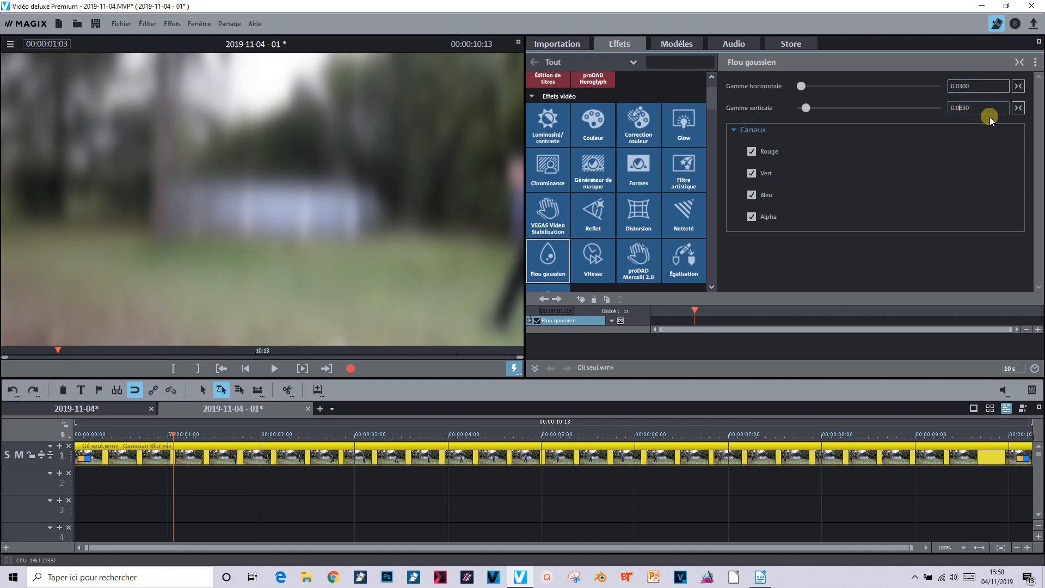
pyautogui.press('Delete')
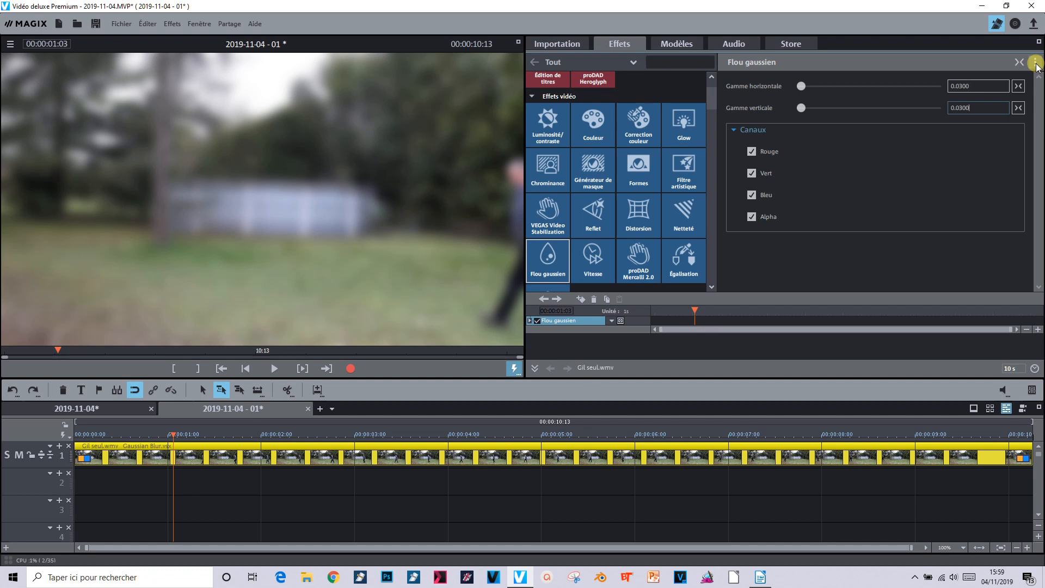
# Load Matte_10_00001.png from the HD folder as the blur's effect mask
pyautogui.click(1035, 63)
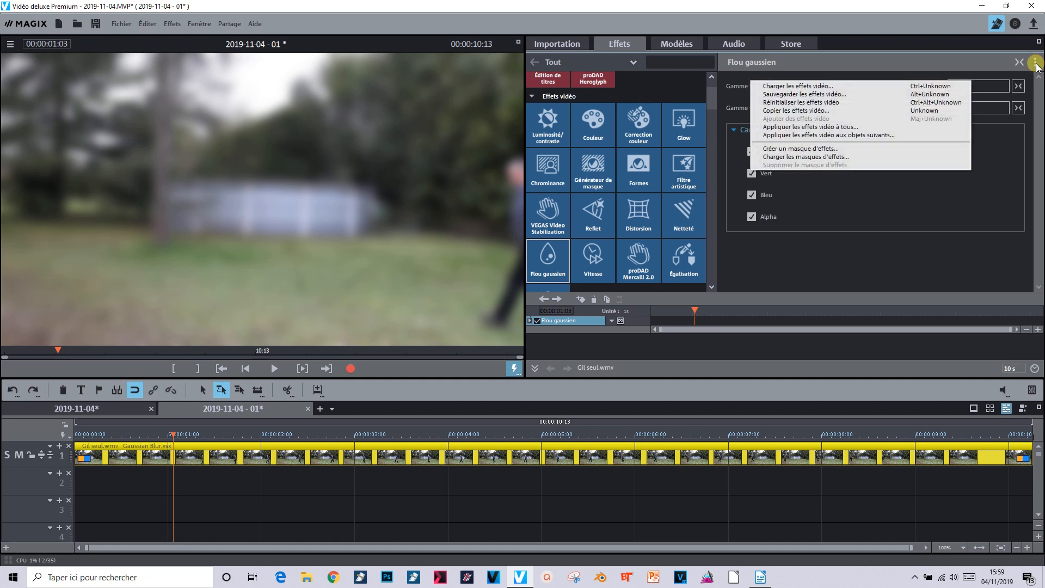
pyautogui.click(896, 156)
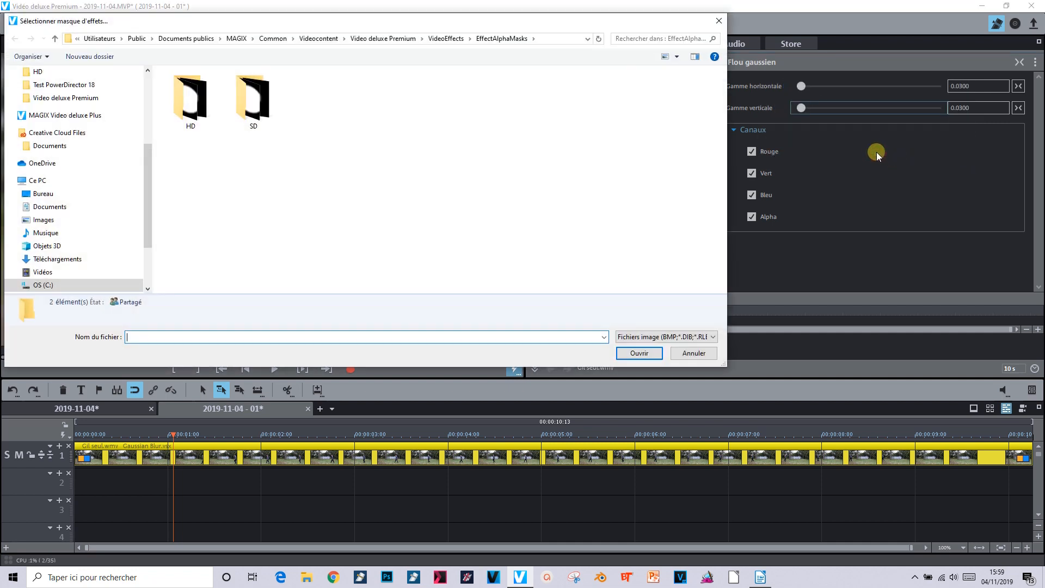
pyautogui.doubleClick(185, 102)
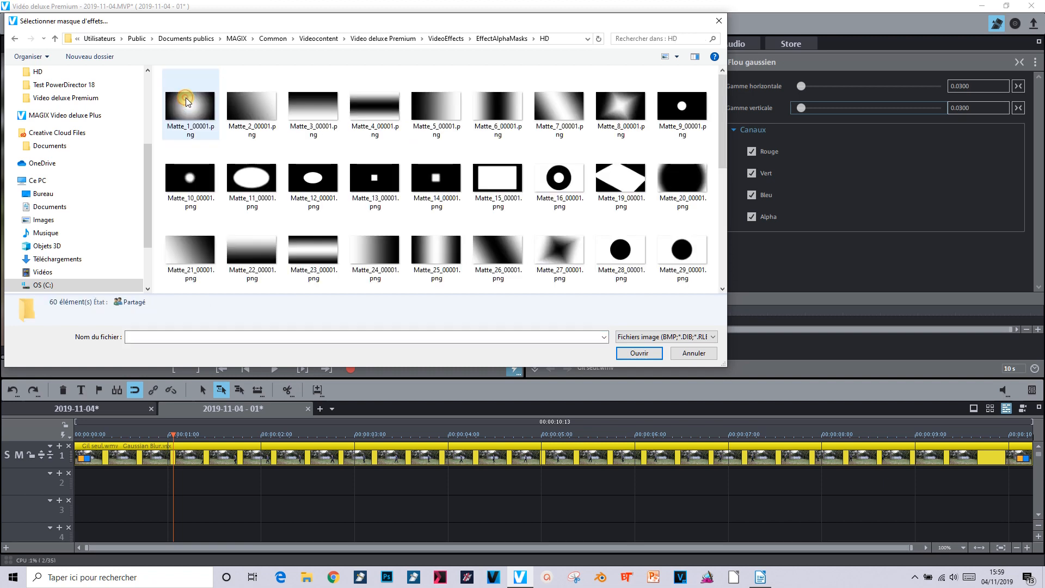
pyautogui.click(209, 182)
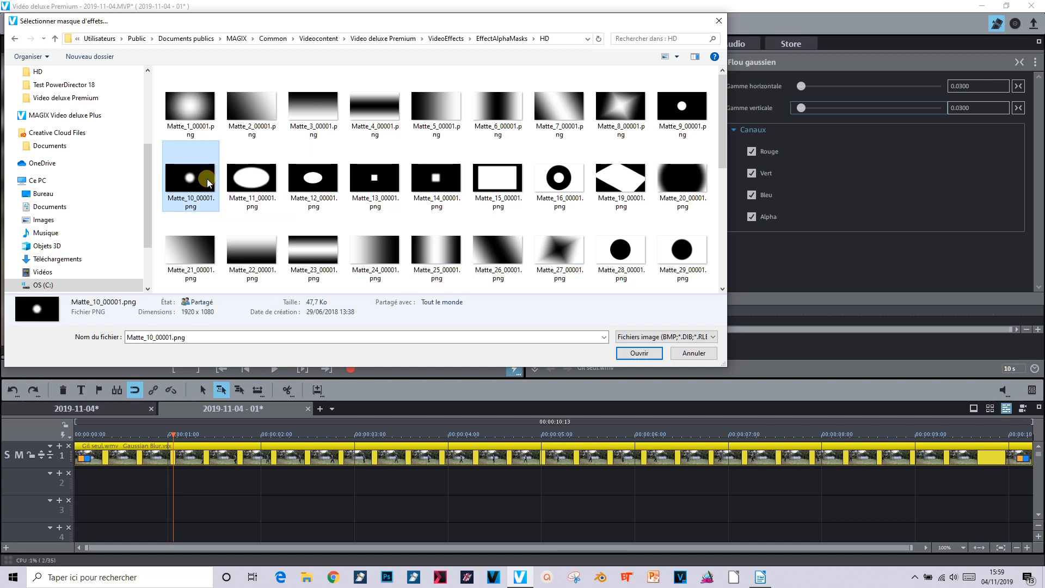
pyautogui.click(646, 351)
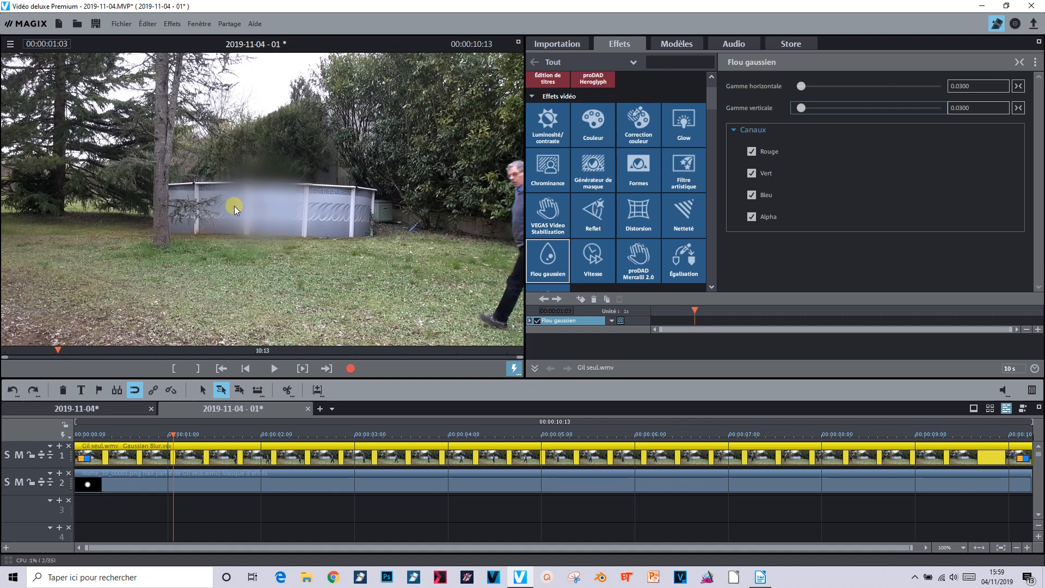
# Move the mask object over the person's face at the frame's edge and reduce its zoom to 38
pyautogui.click(202, 482)
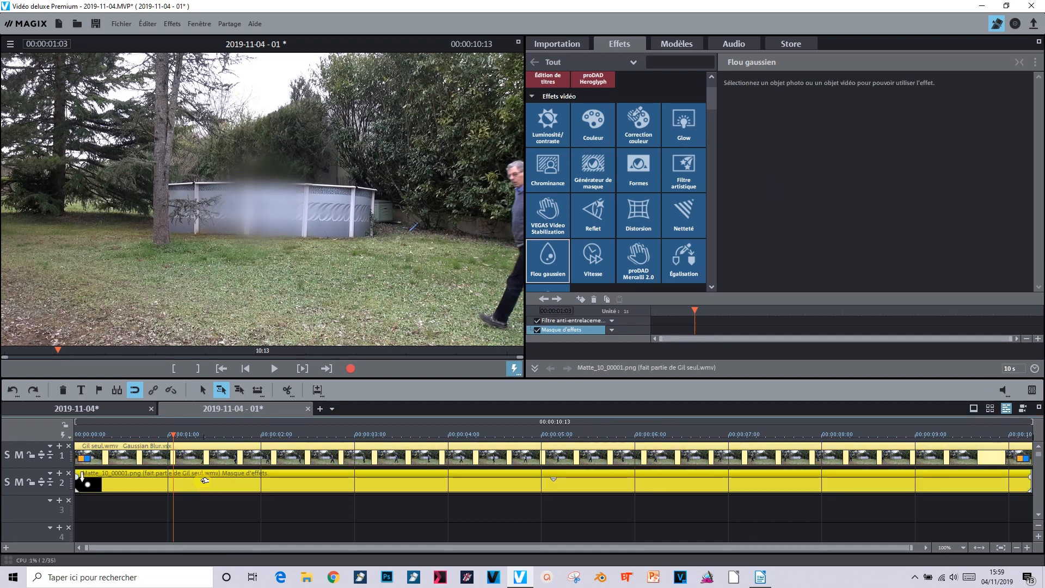
pyautogui.moveTo(711, 96); pyautogui.dragTo(710, 117)
pyautogui.click(543, 155)
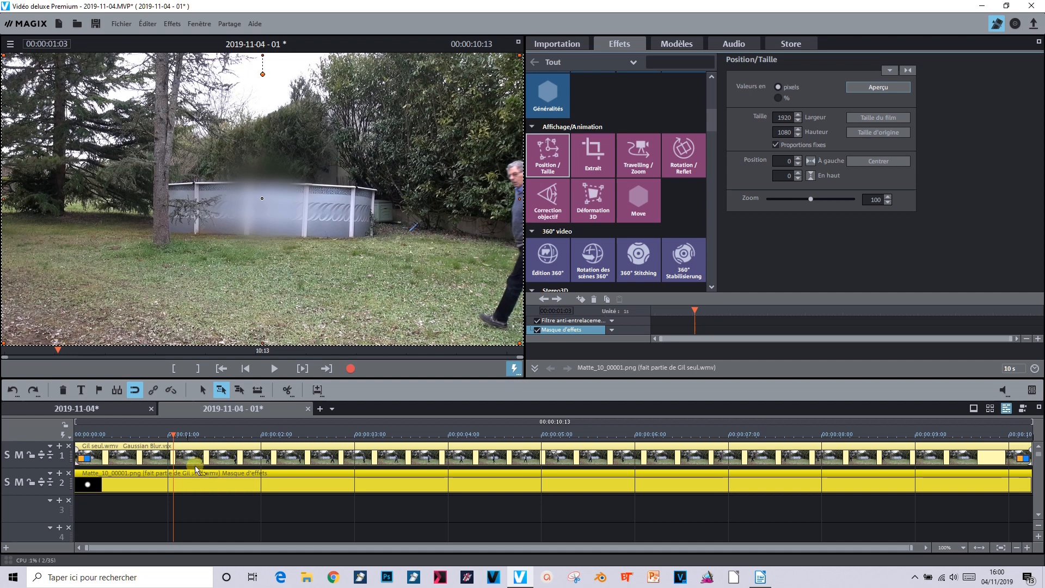
pyautogui.moveTo(256, 198); pyautogui.dragTo(521, 176)
pyautogui.moveTo(811, 200); pyautogui.dragTo(784, 200)
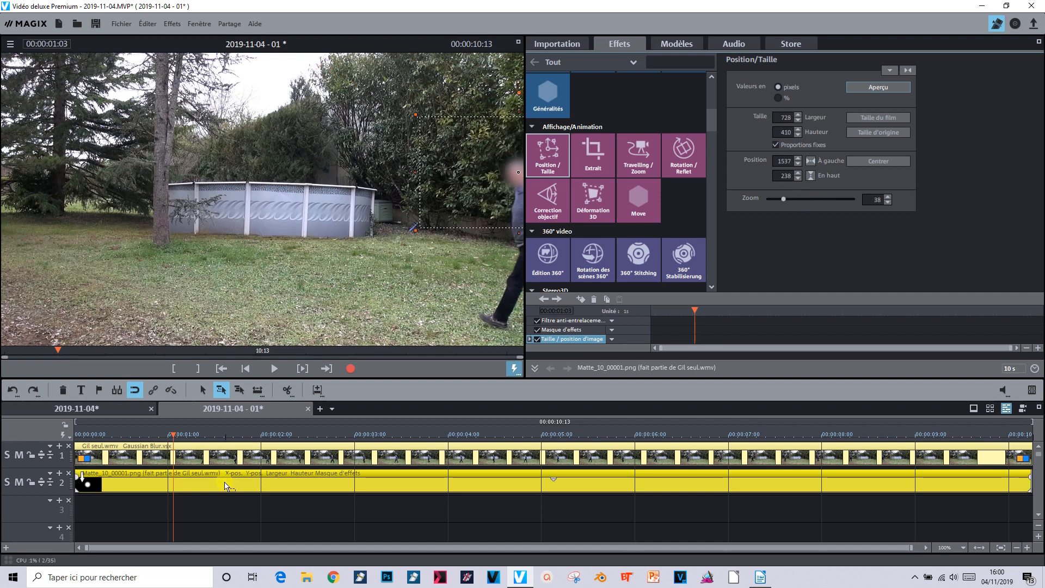
# Attach the mask object to the image position in the video, selecting the person's face at 00:00:01:03 as the area to track
pyautogui.rightClick(226, 486)
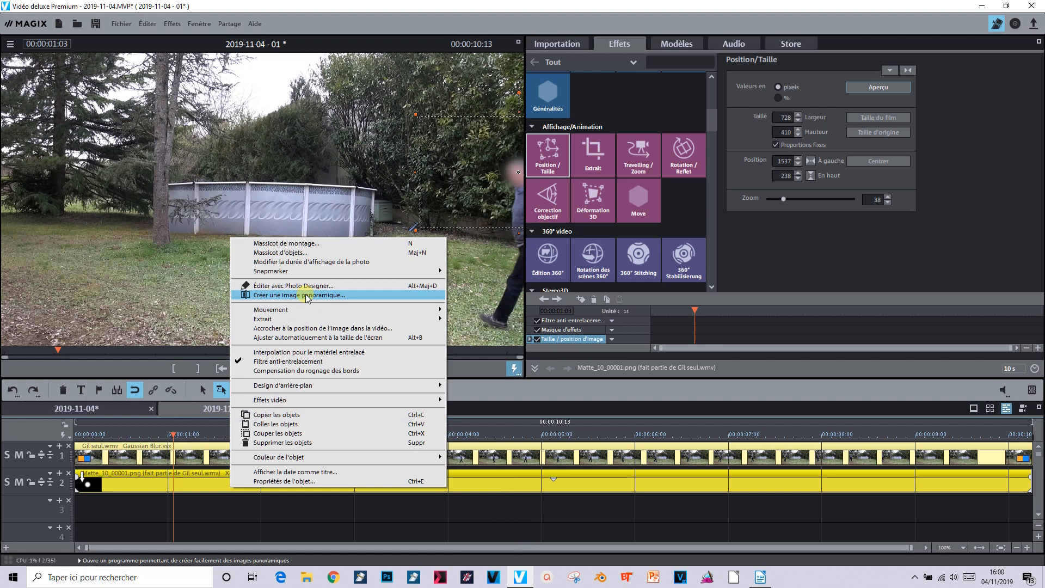
pyautogui.click(309, 329)
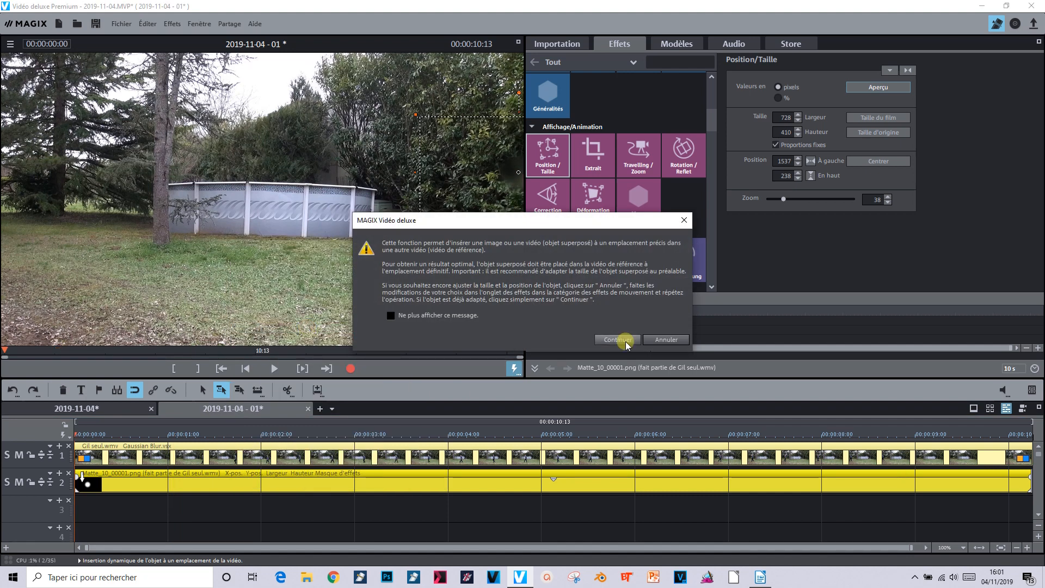
pyautogui.click(626, 340)
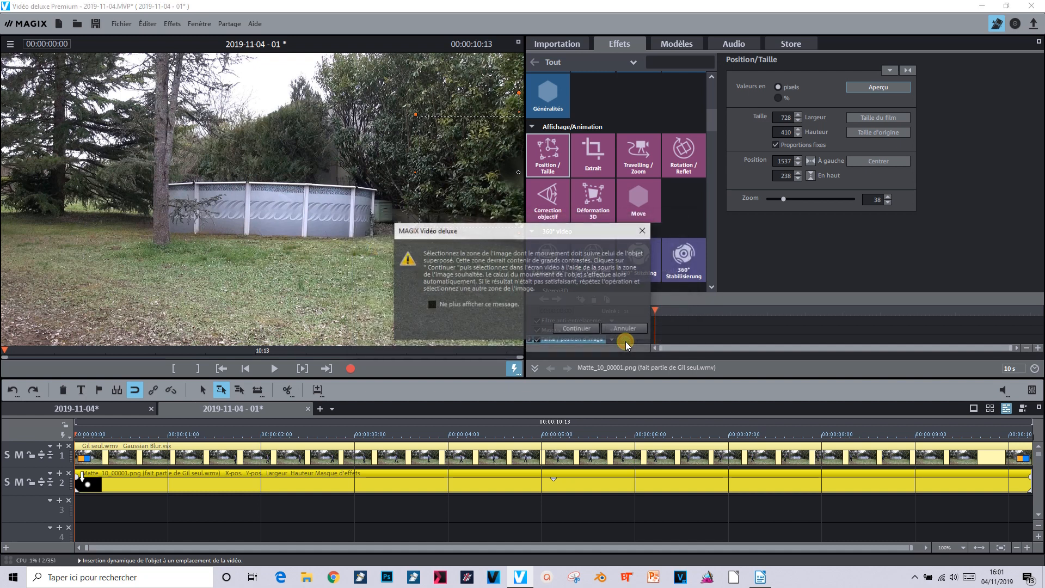
pyautogui.click(574, 330)
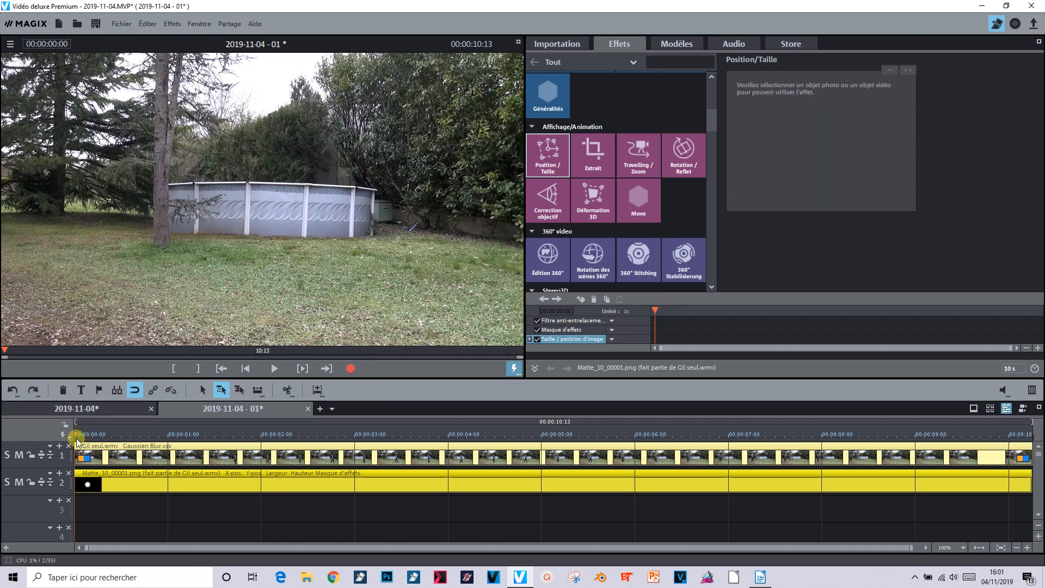
pyautogui.moveTo(72, 433); pyautogui.dragTo(172, 409)
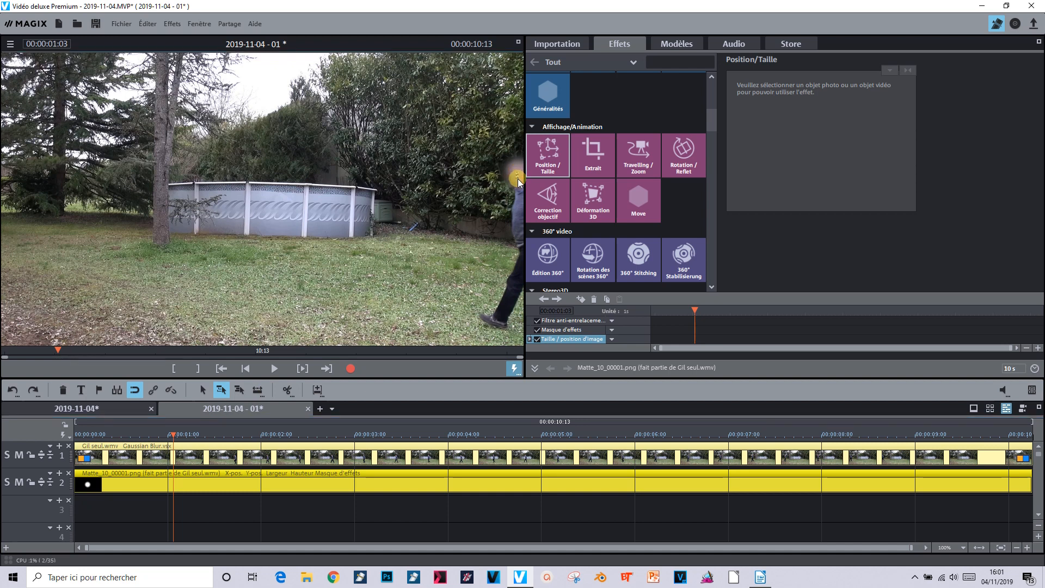
pyautogui.moveTo(521, 181); pyautogui.dragTo(522, 180)
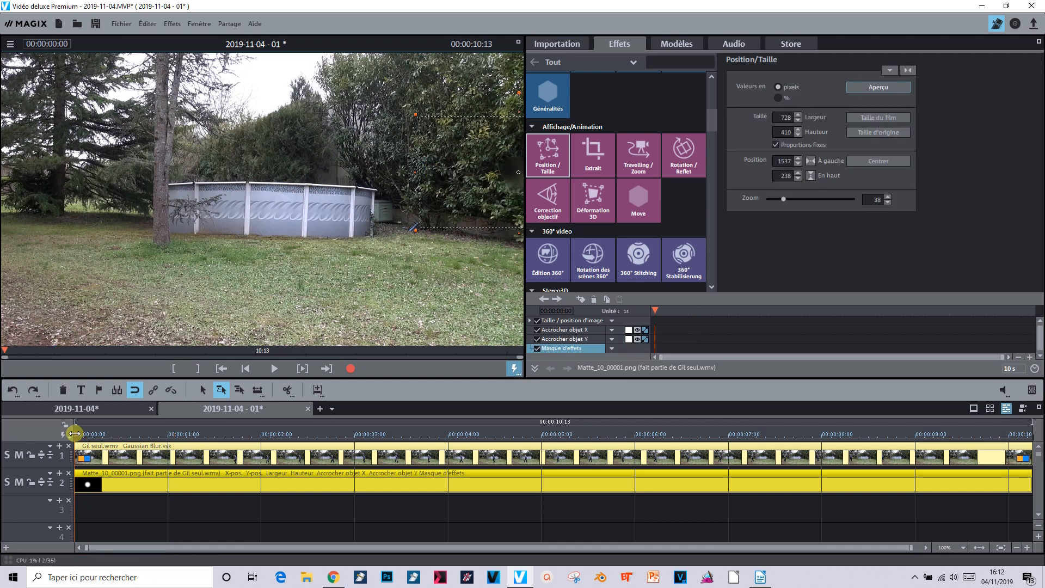
# Render the marked preview zones and play back the tracked face blur from the start
pyautogui.moveTo(74, 434); pyautogui.dragTo(920, 412)
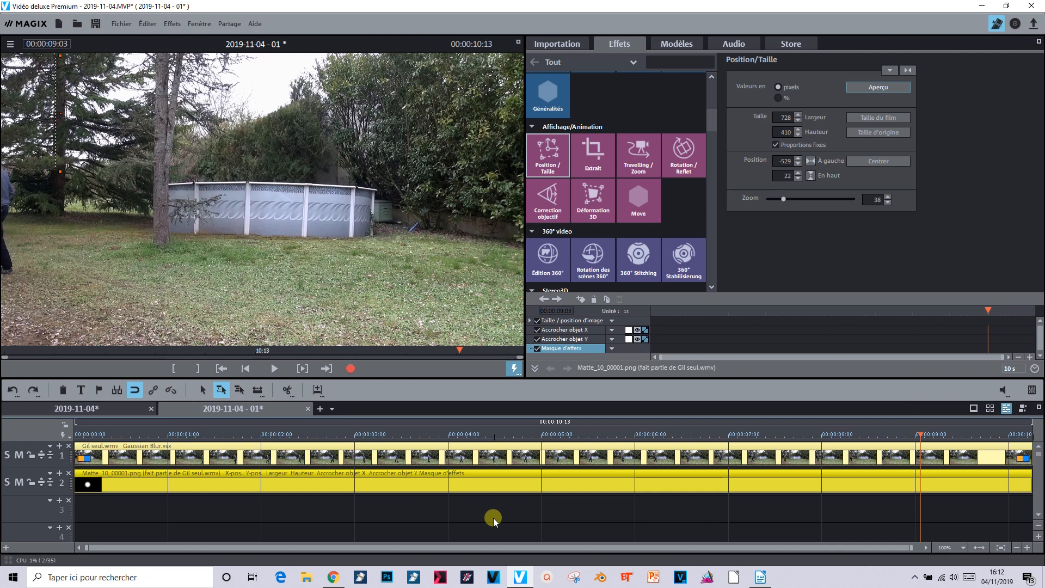
pyautogui.click(63, 435)
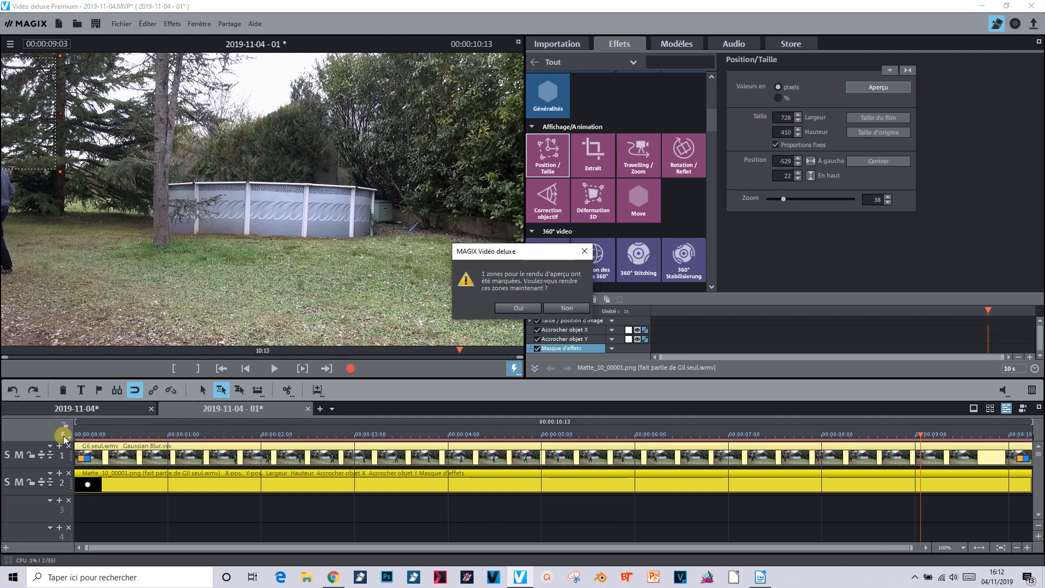
pyautogui.click(517, 308)
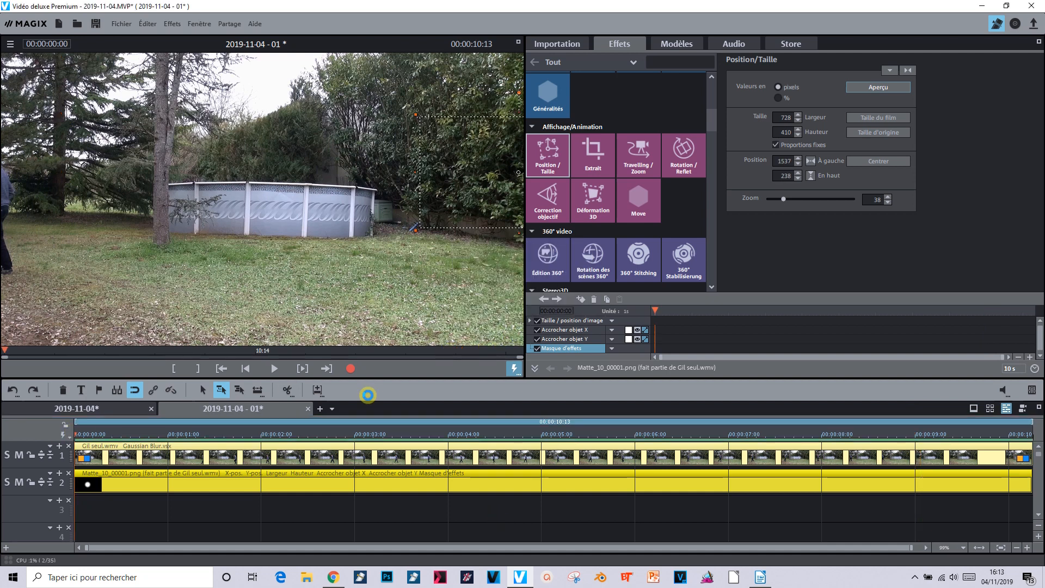
pyautogui.click(275, 369)
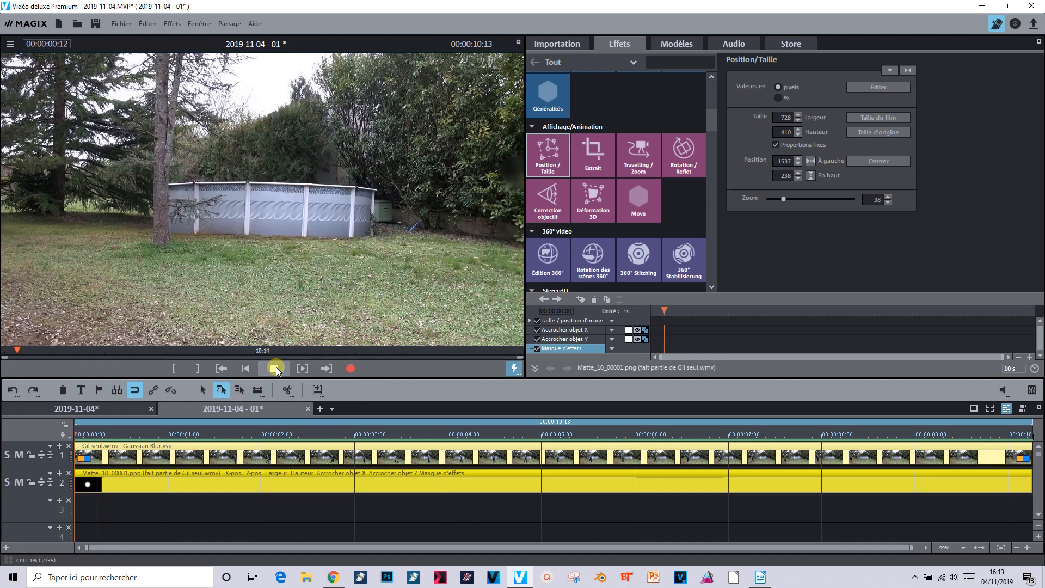